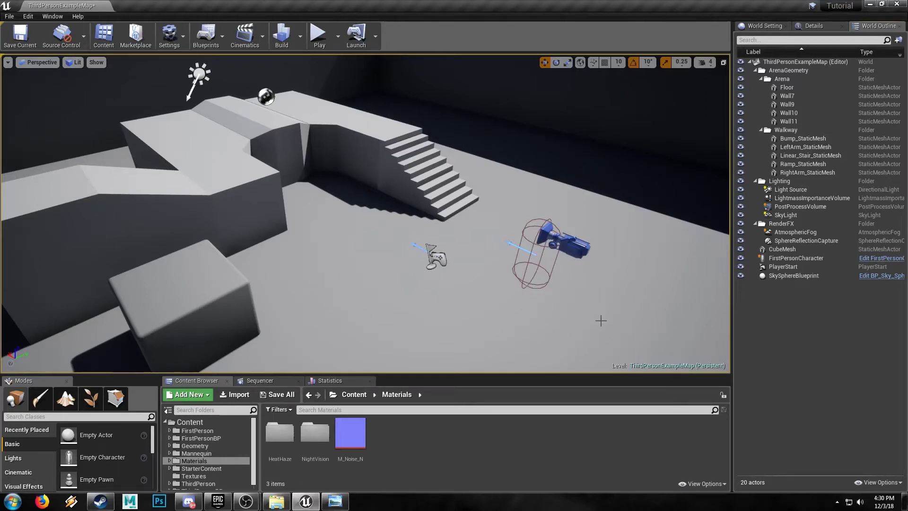
Open the M_Noise_N texture, examine its noise pattern at different magnifications, and close it.
mouse_move(556, 332)
right_down()
mouse_move(532, 321)
mouse_move(582, 343)
mouse_move(541, 332)
mouse_move(555, 325)
right_up()
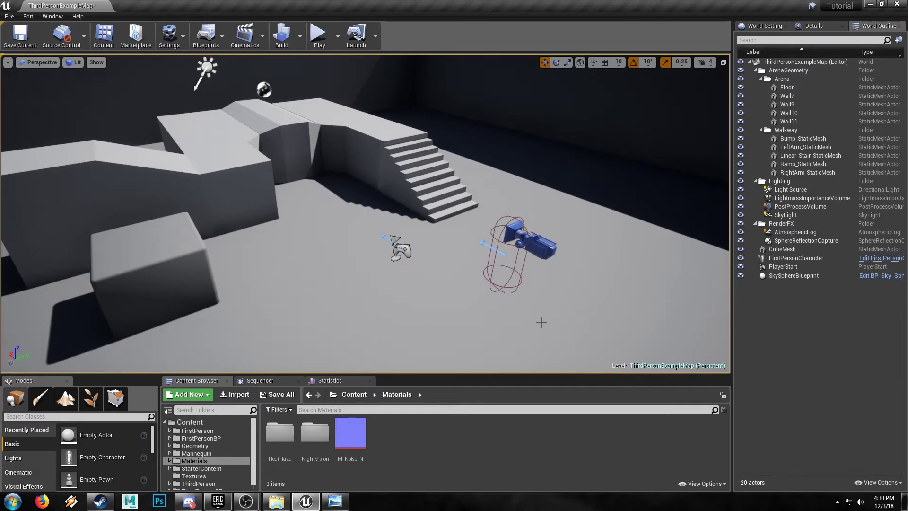
double_click(350, 432)
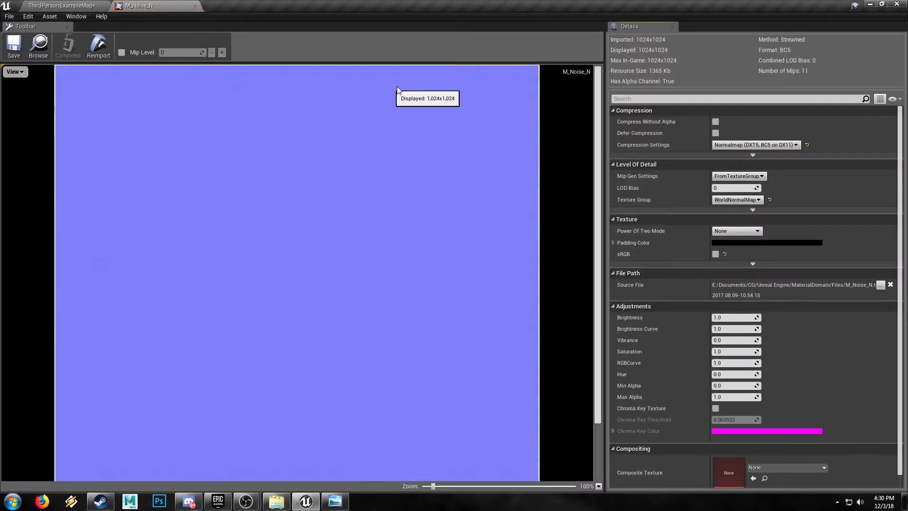
scroll(274, 281, up, 16)
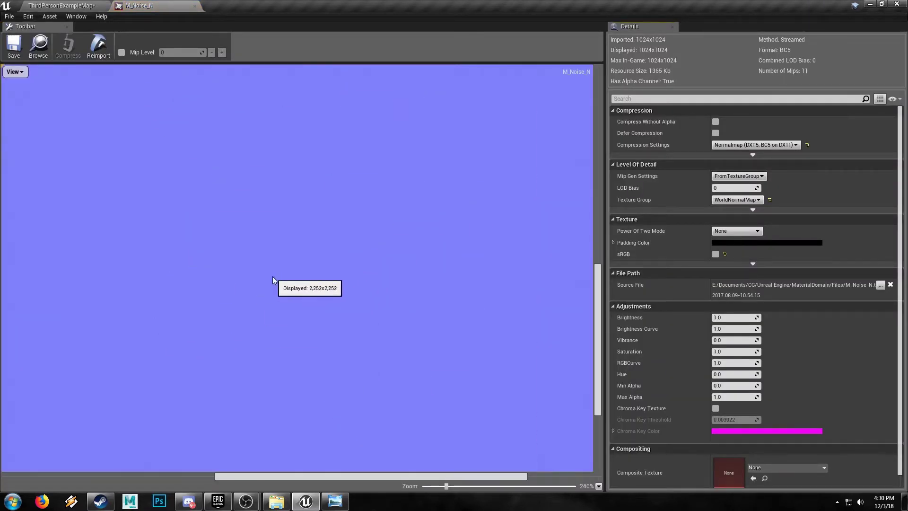
scroll(277, 279, down, 12)
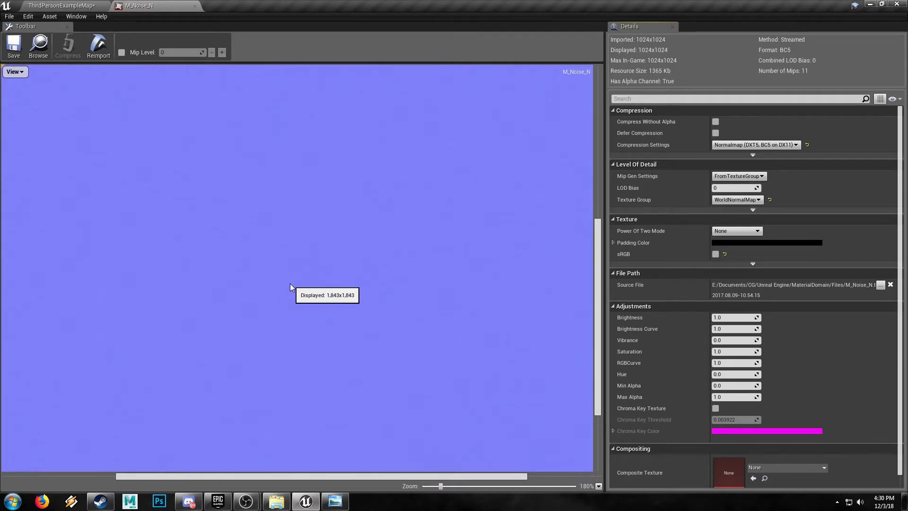
scroll(290, 284, down, 4)
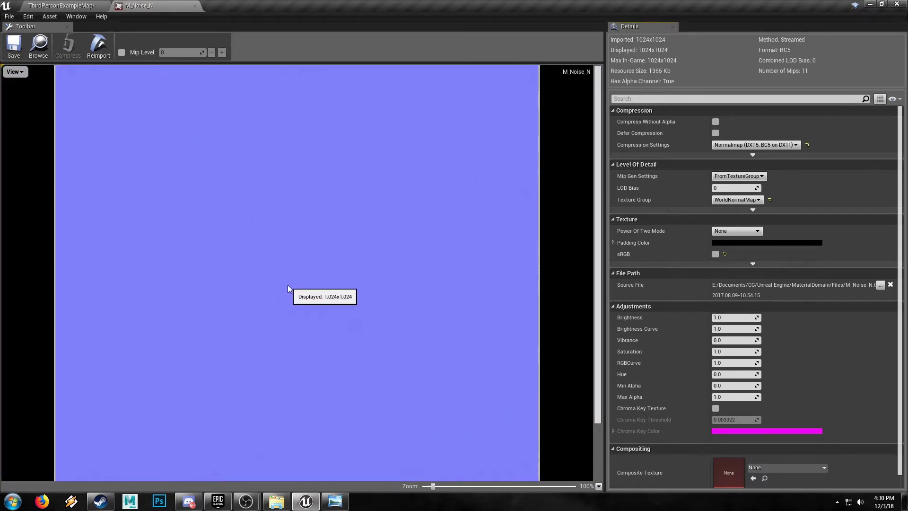
scroll(315, 294, down, 8)
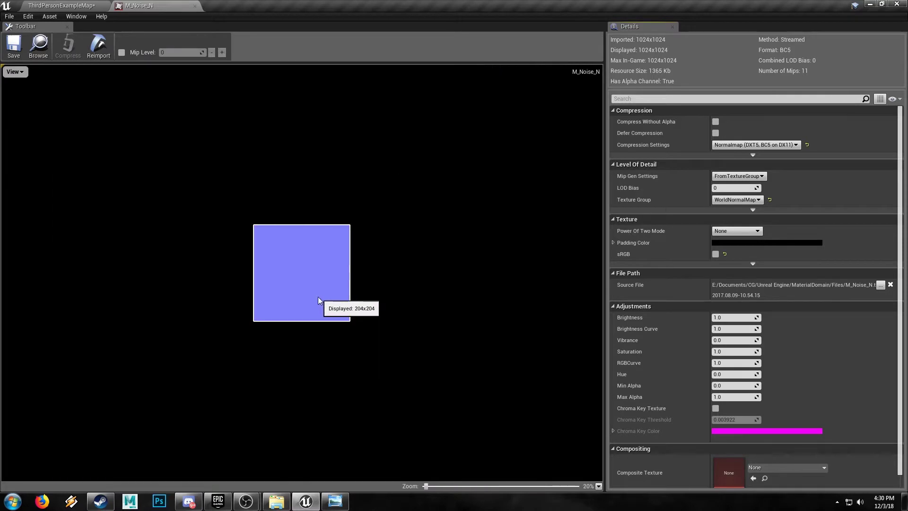
scroll(318, 297, up, 6)
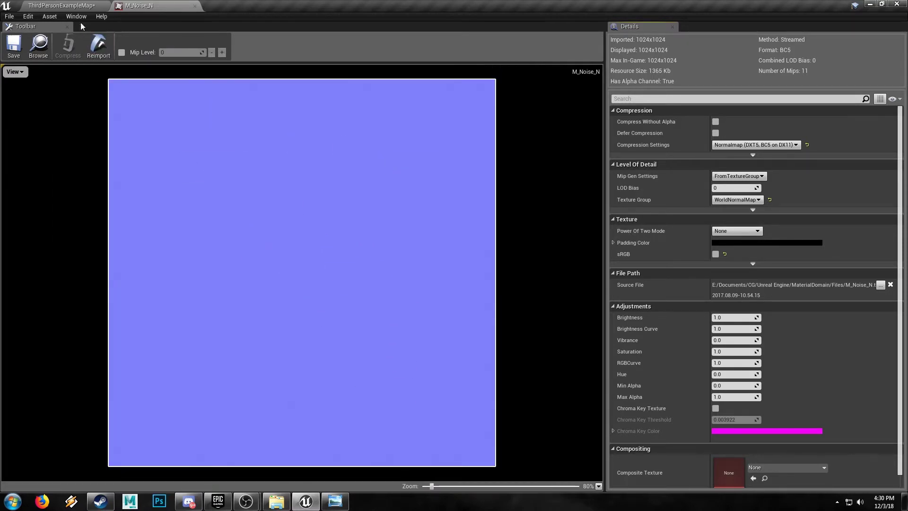
click(194, 6)
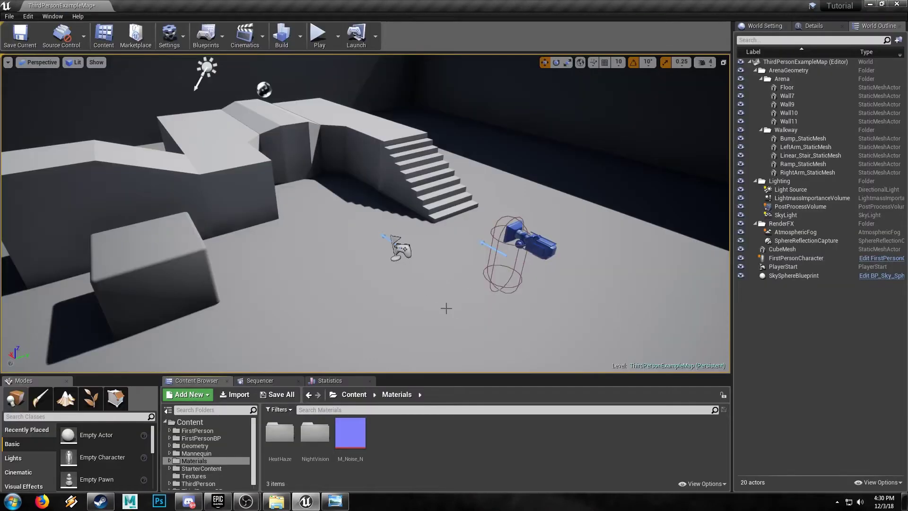
Enable Show Engine Content from the Floor's static mesh picker and undo the accidental static mesh change.
middle_drag(485, 313, 409, 337)
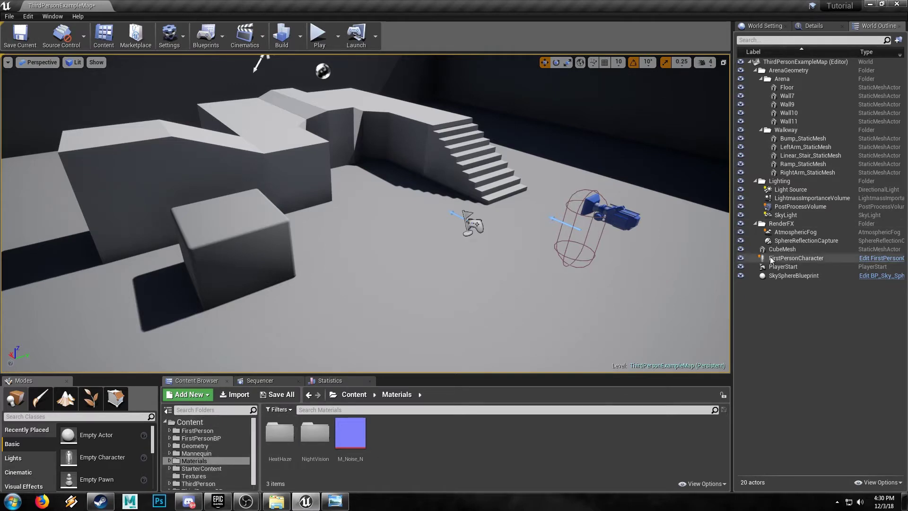
click(786, 87)
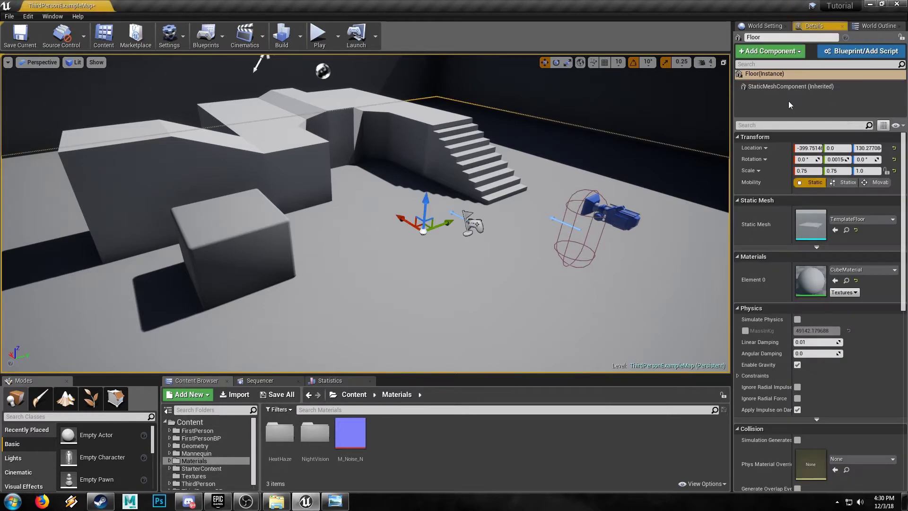
click(851, 219)
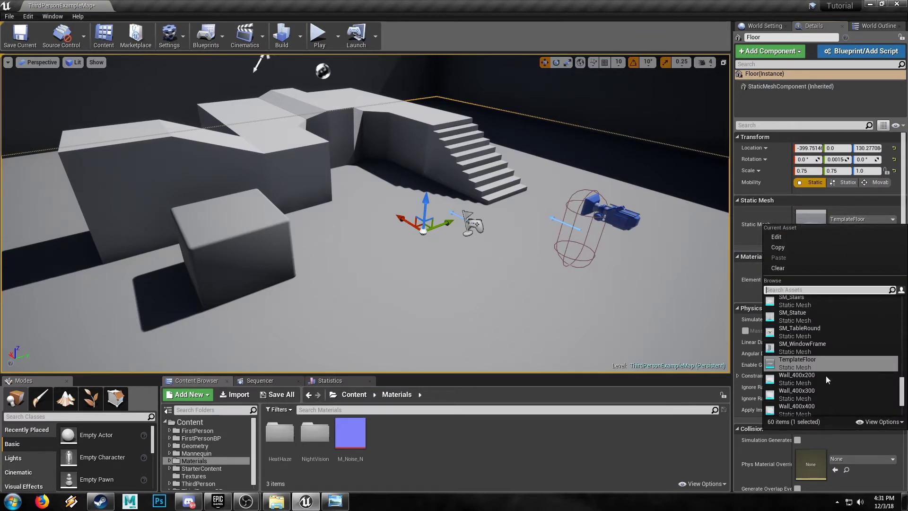
click(878, 421)
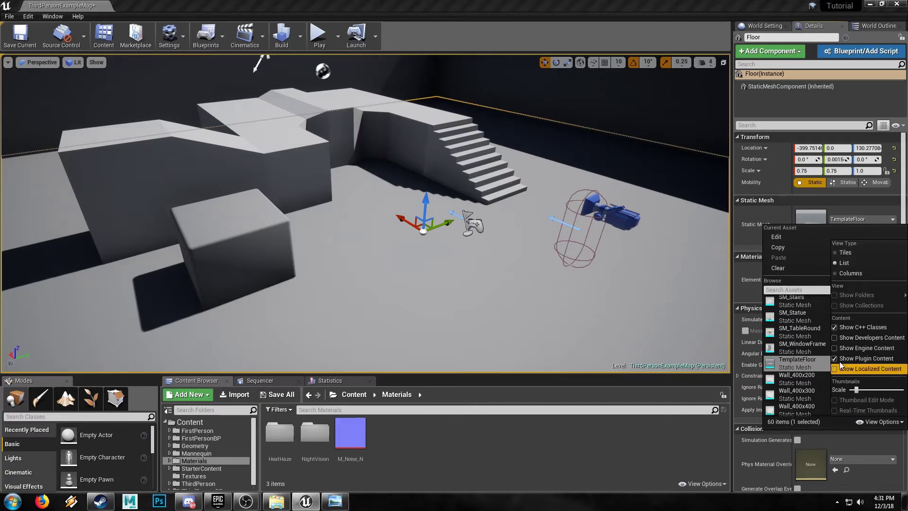
click(835, 348)
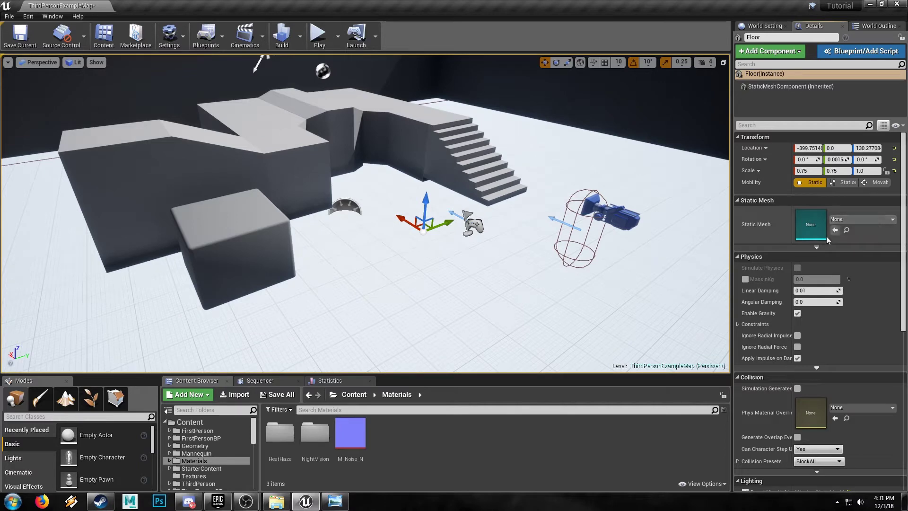
key(ctrl+z)
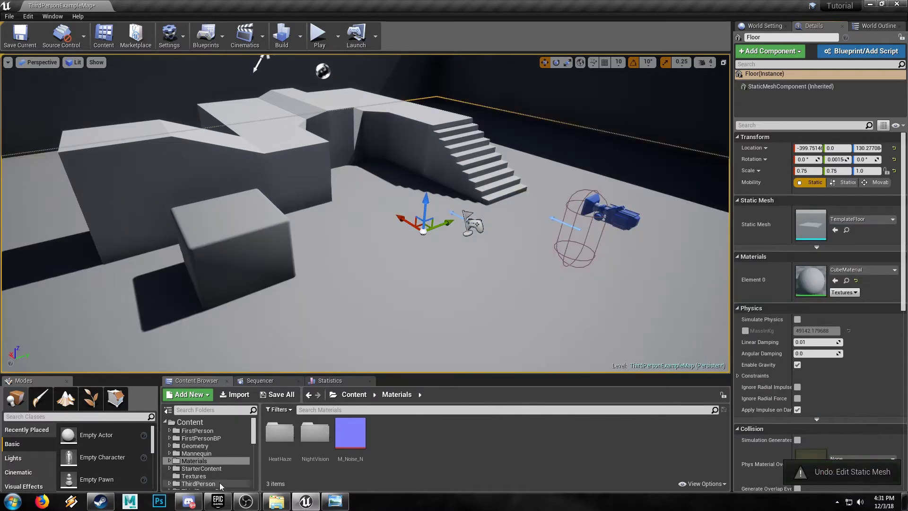
Search the Engine Content folder for "matpre".
scroll(213, 468, down, 5)
scroll(213, 479, up, 4)
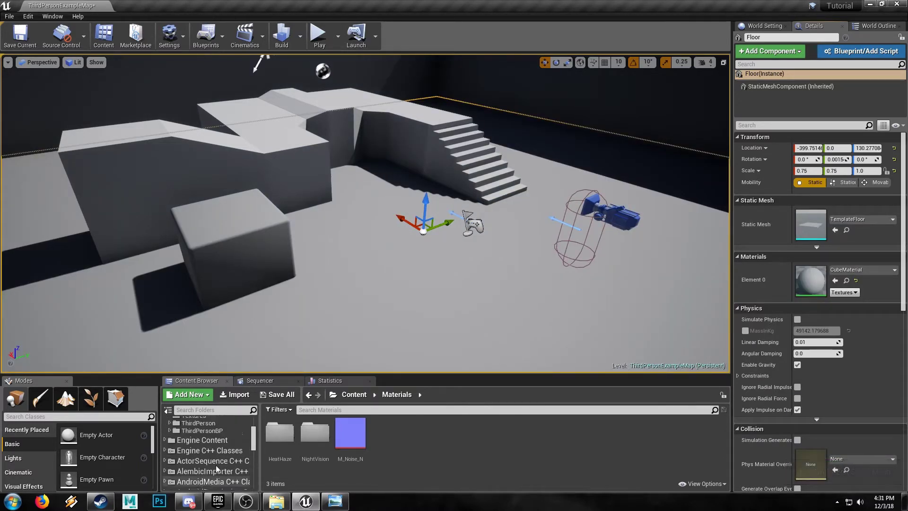
scroll(217, 466, up, 1)
click(208, 440)
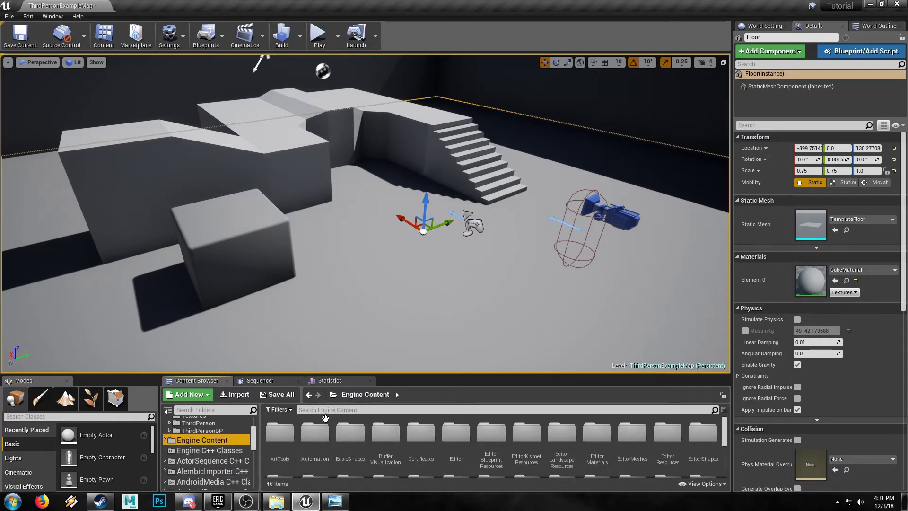
click(363, 410)
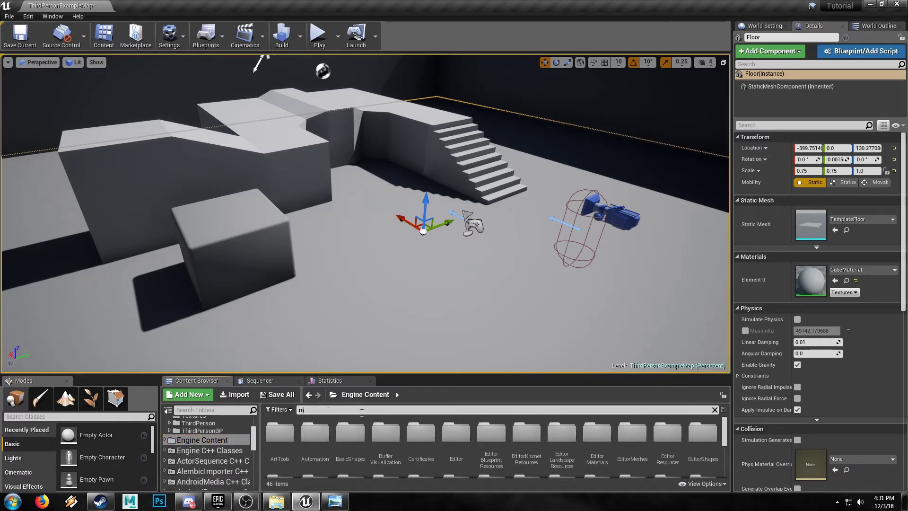
text(matpre)
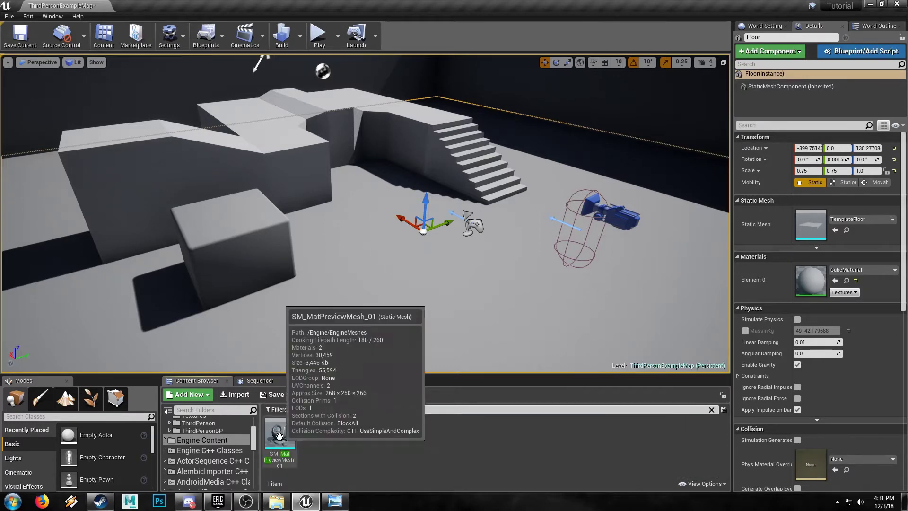
Place the SM_MatPreviewMesh_01 static mesh on the level's floor near the cube.
drag(280, 433, 415, 320)
key(f)
alt+drag(529, 314, 314, 302)
key(f)
alt+drag(264, 249, 447, 265)
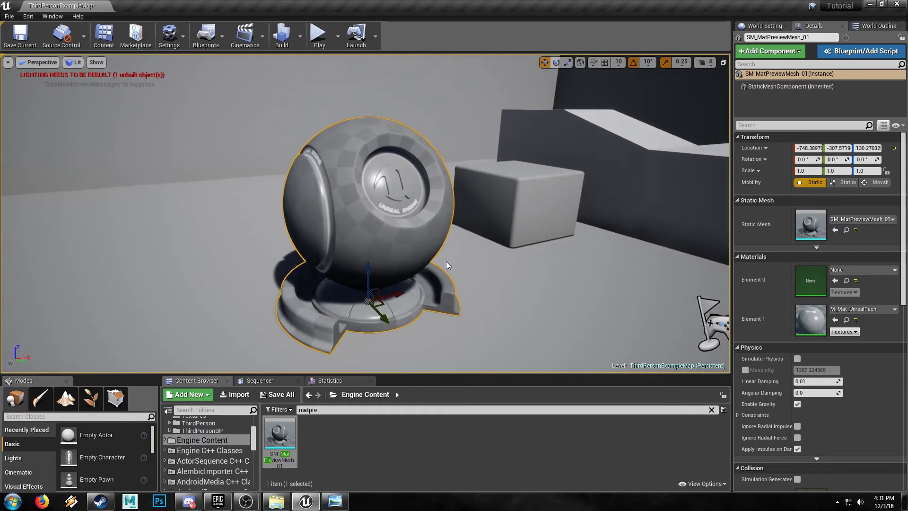
Clear the asset search and go back to the project's Content/Materials folder.
click(711, 409)
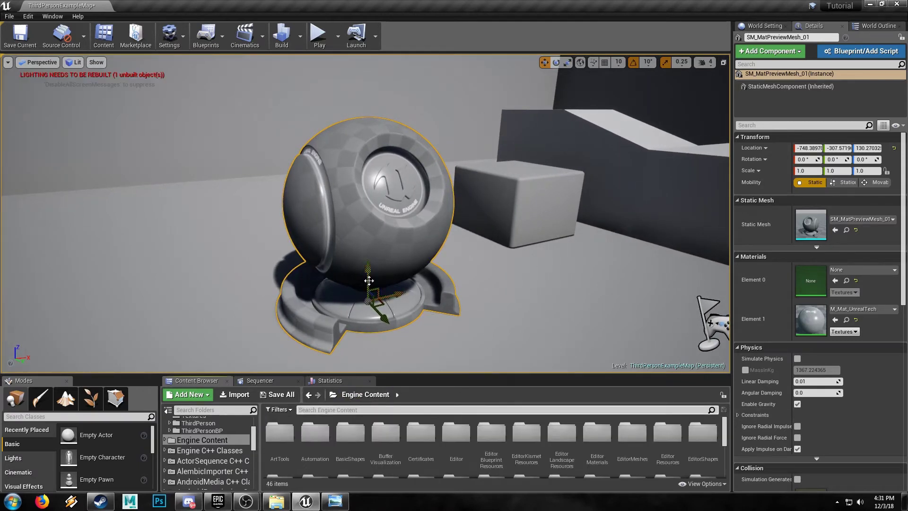
scroll(208, 458, up, 2)
scroll(207, 458, up, 3)
click(191, 422)
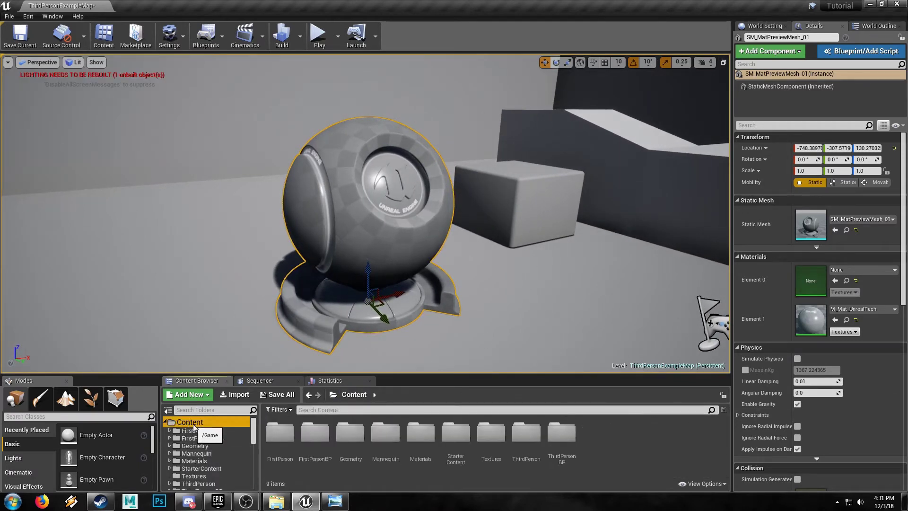
double_click(420, 433)
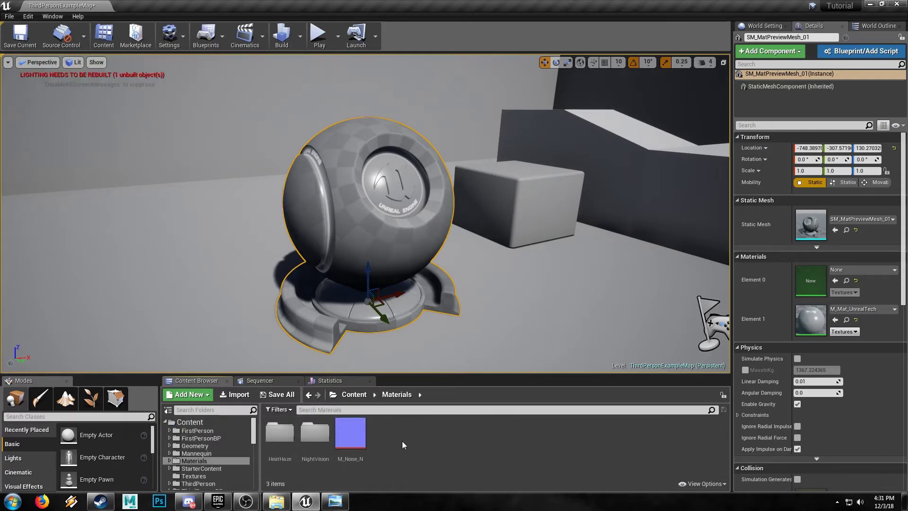
Create a new material in the Materials folder and name it CarPaint_MAT.
right_click(390, 436)
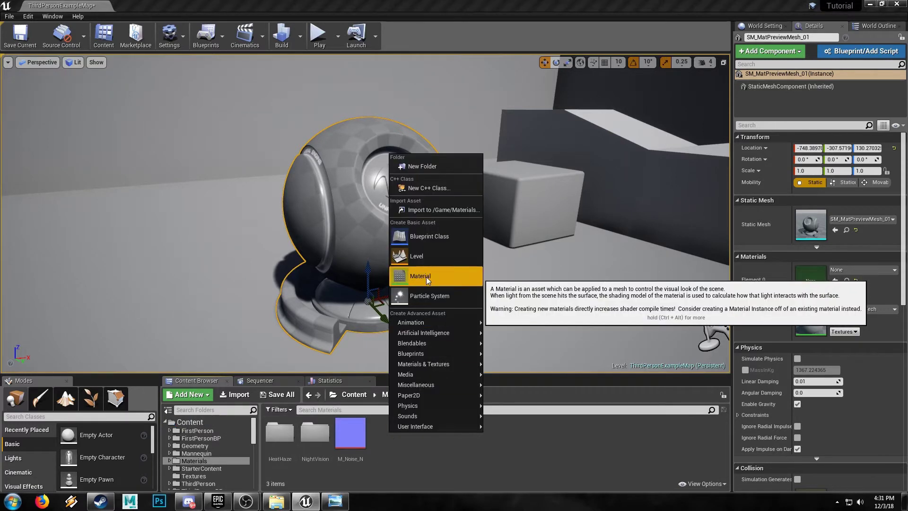
click(409, 276)
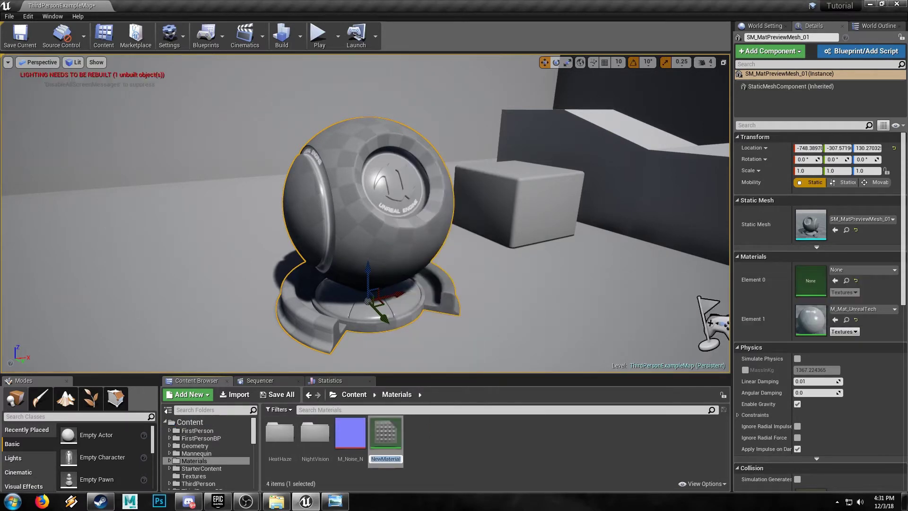
click(385, 460)
click(388, 459)
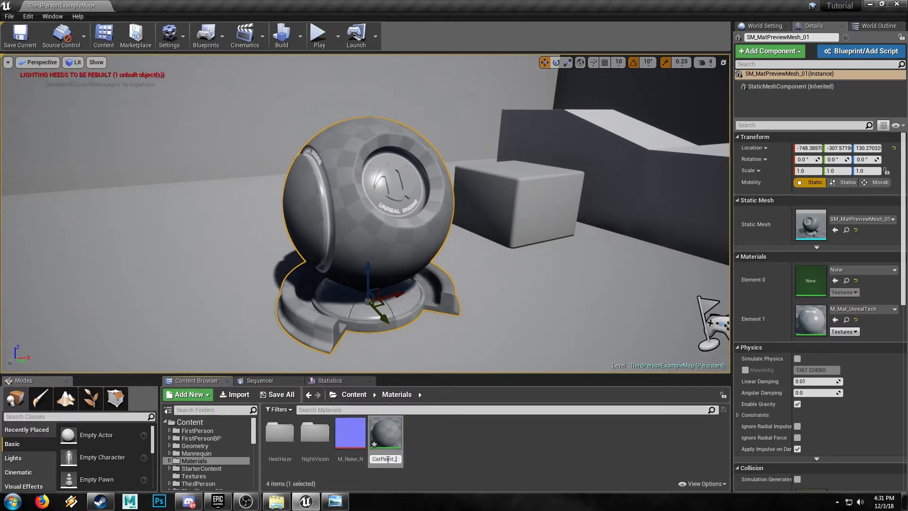
text(CarPaint_MAT)
key(Return)
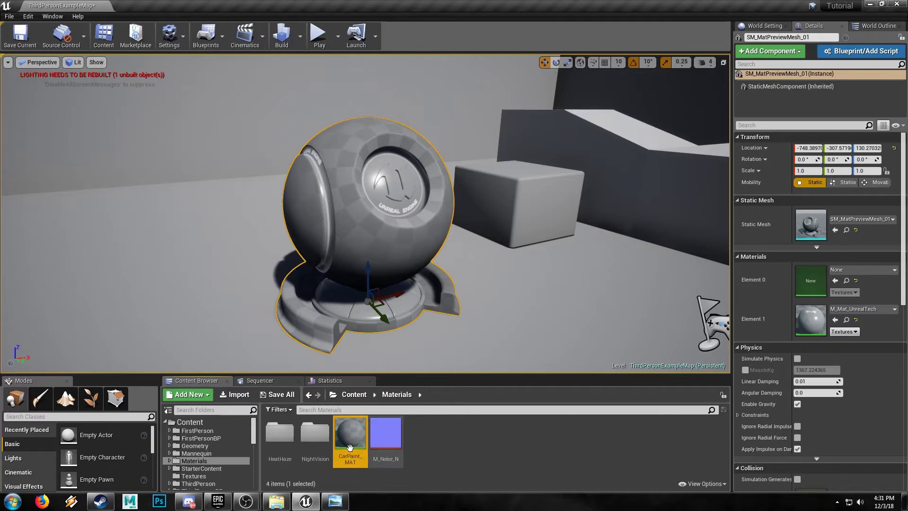
Open CarPaint_MAT for editing and enable Use Material Attributes on its output node.
double_click(353, 430)
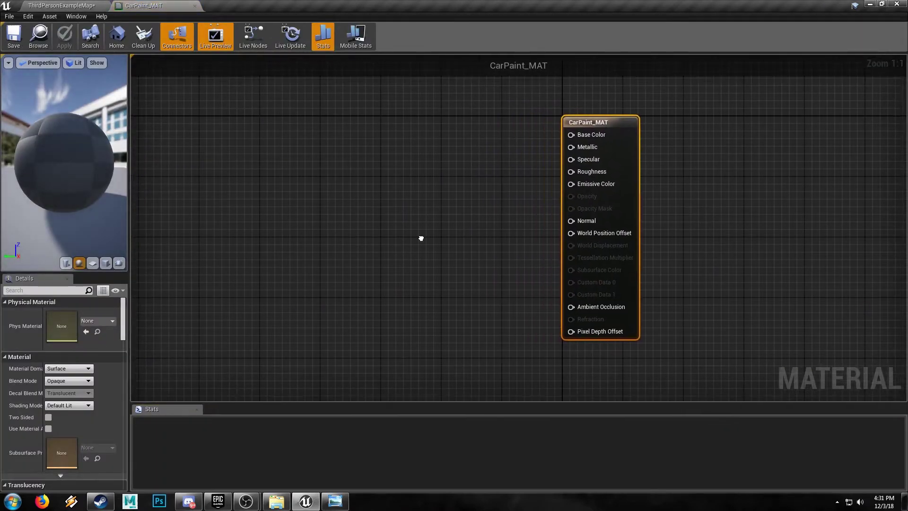
click(394, 228)
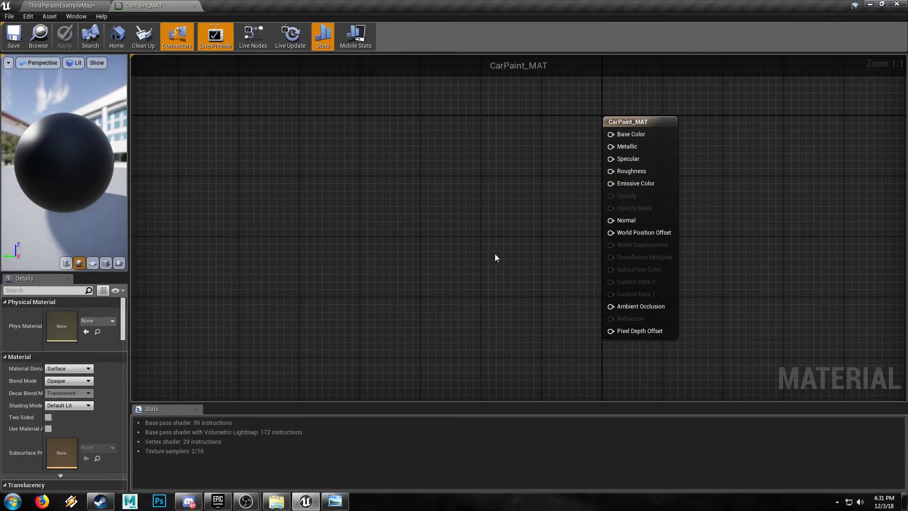
click(634, 180)
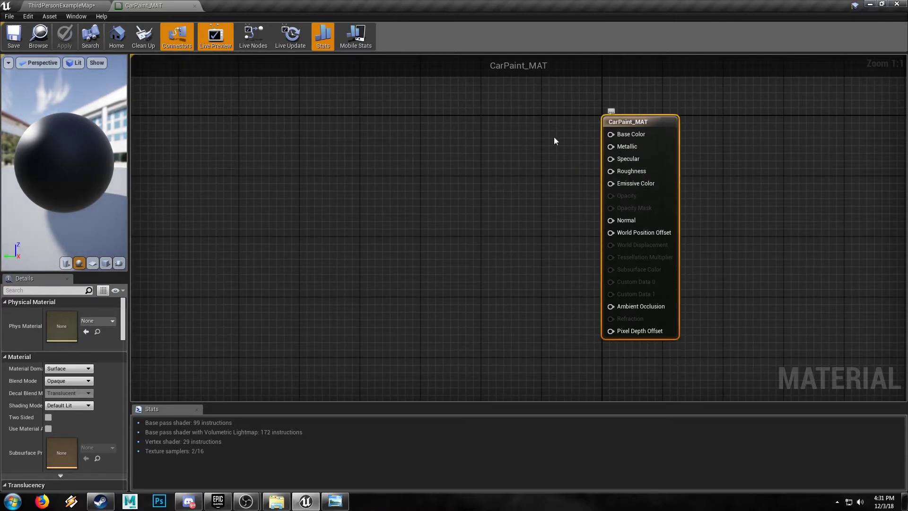
click(62, 292)
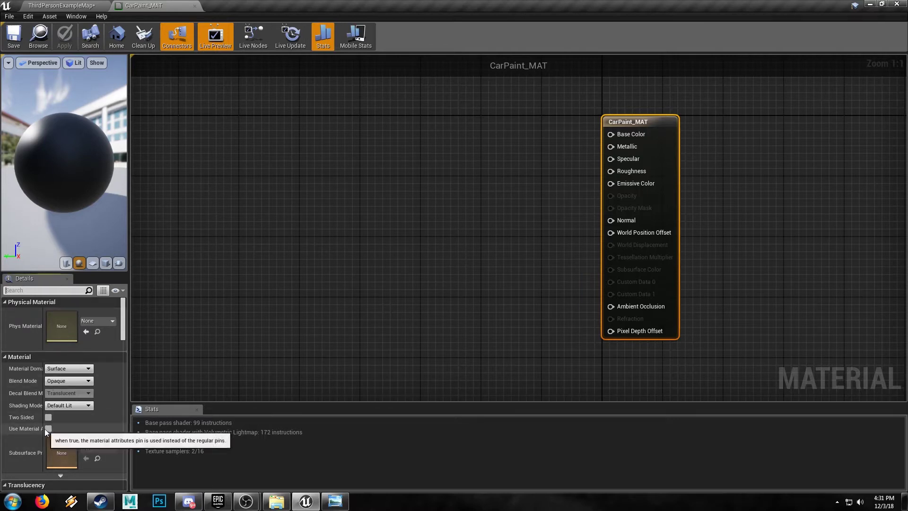
drag(44, 428, 66, 428)
click(69, 428)
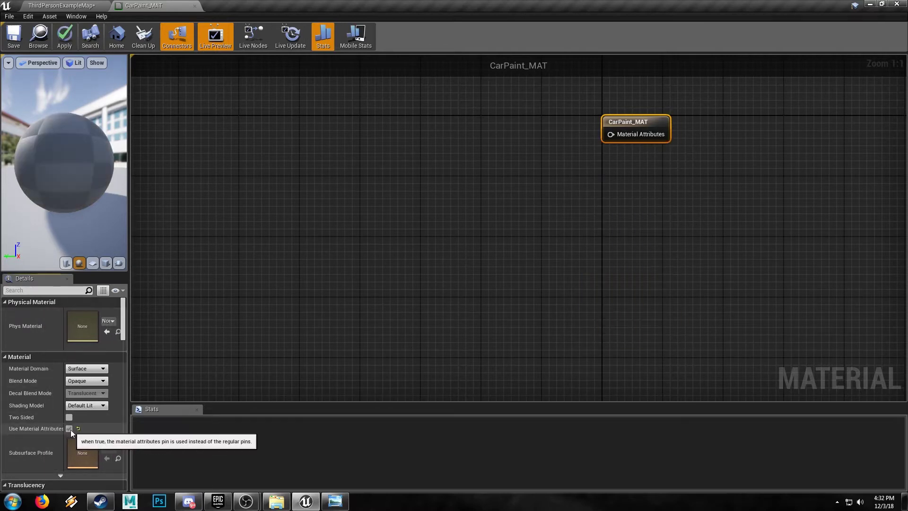
Move the CarPaint_MAT output node farther right in the graph to free space for input nodes.
click(555, 194)
right_drag(573, 181, 479, 205)
drag(534, 148, 686, 192)
click(474, 180)
right_drag(450, 193, 480, 242)
Add a MakeMaterialAttributes node and place it above and to the left of the CarPaint_MAT output node.
right_click(453, 202)
text(make)
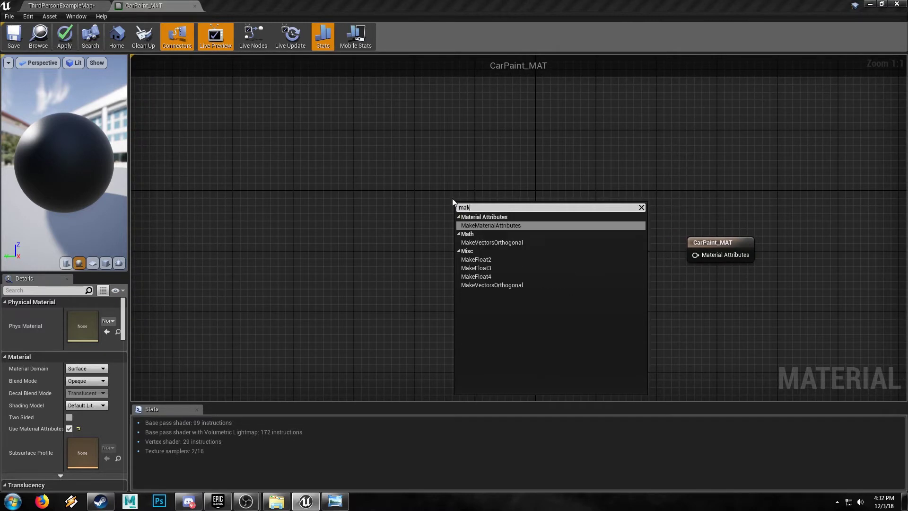
click(489, 221)
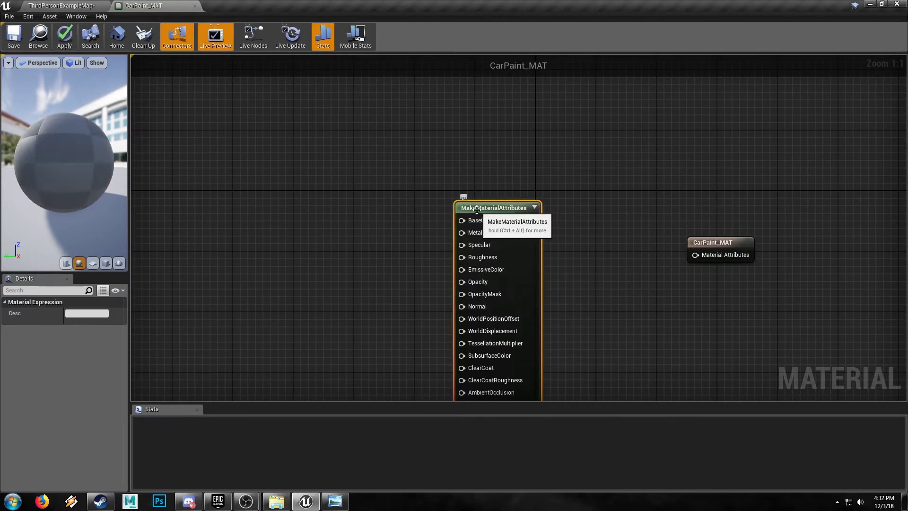
drag(487, 224, 401, 108)
Paste a second MakeMaterialAttributes node below the first one.
right_drag(508, 281, 565, 197)
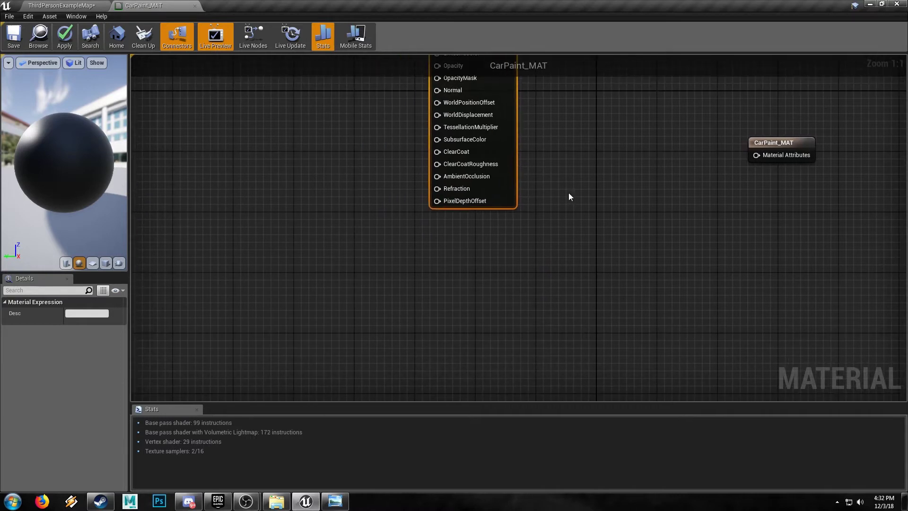
key(ctrl+v)
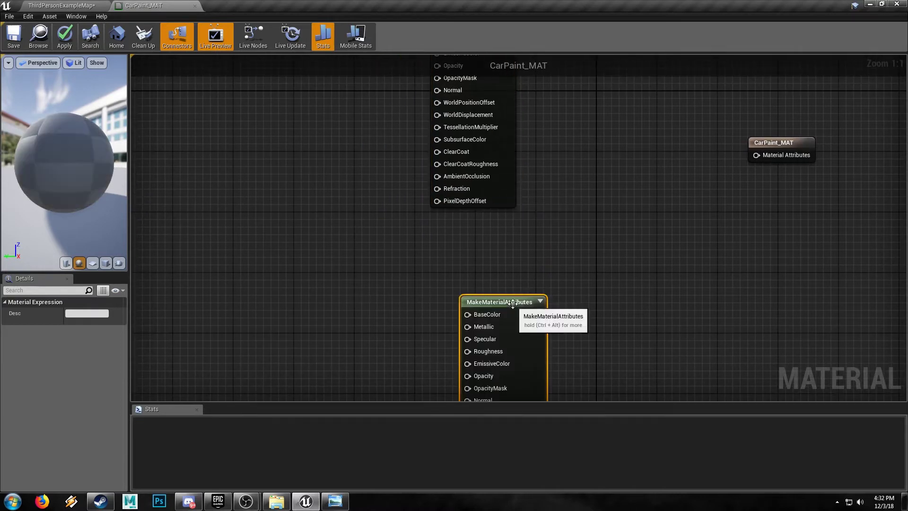
Align the second MakeMaterialAttributes node under the first and add a MatLayerBlend_Simple node between them and the CarPaint_MAT output node.
drag(513, 302, 483, 248)
right_drag(554, 234, 459, 258)
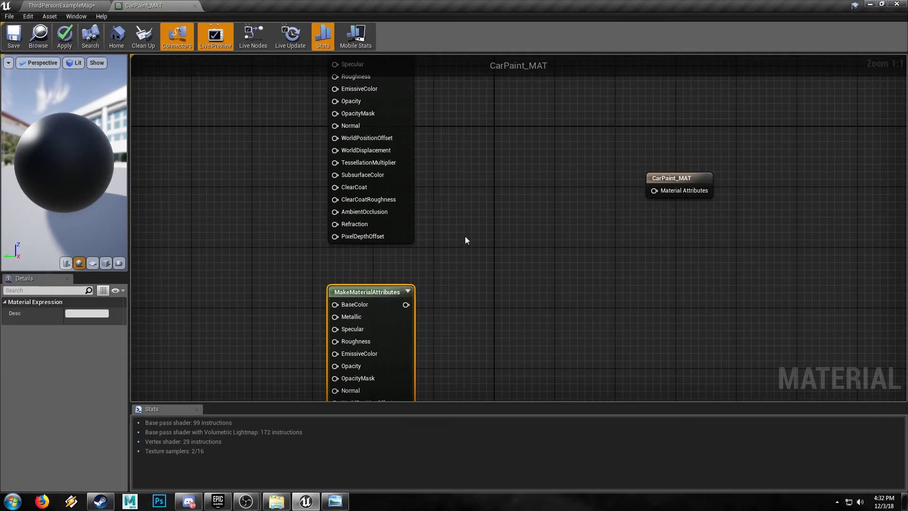
right_drag(473, 215, 486, 231)
right_click(486, 231)
text(m)
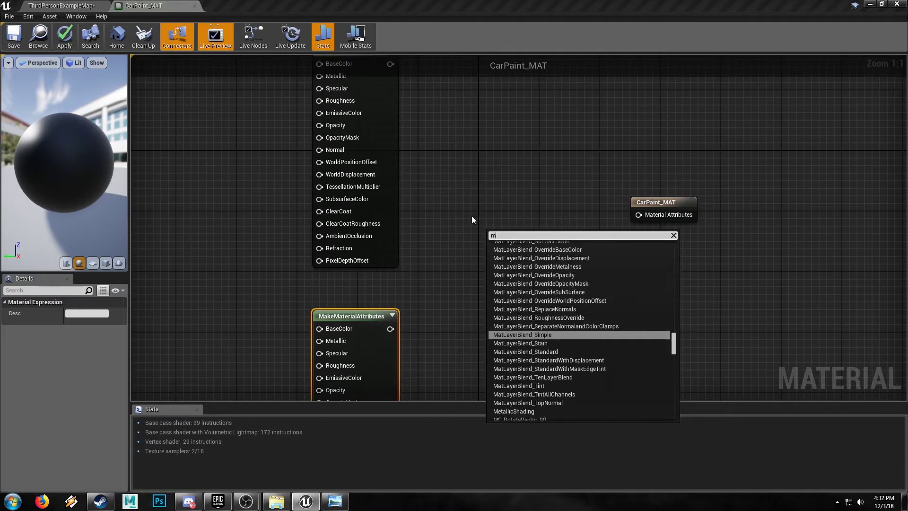
text(atlayerbl)
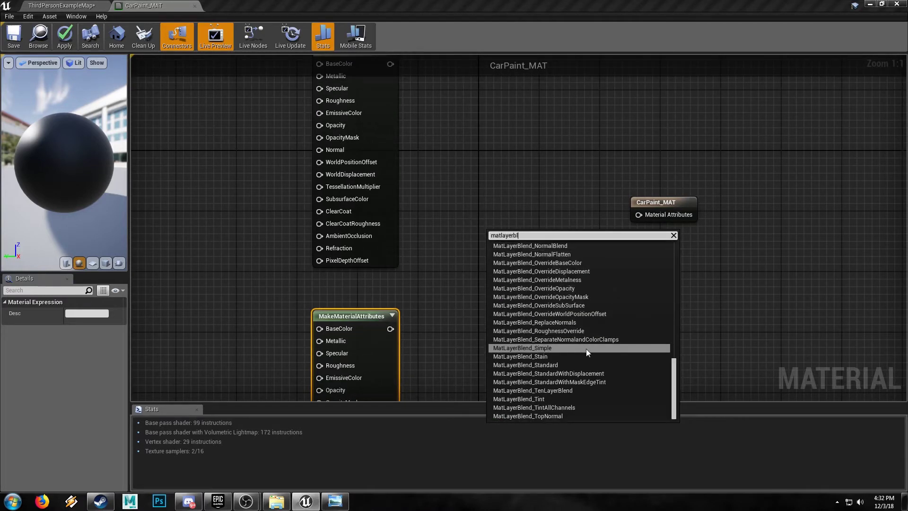
click(543, 349)
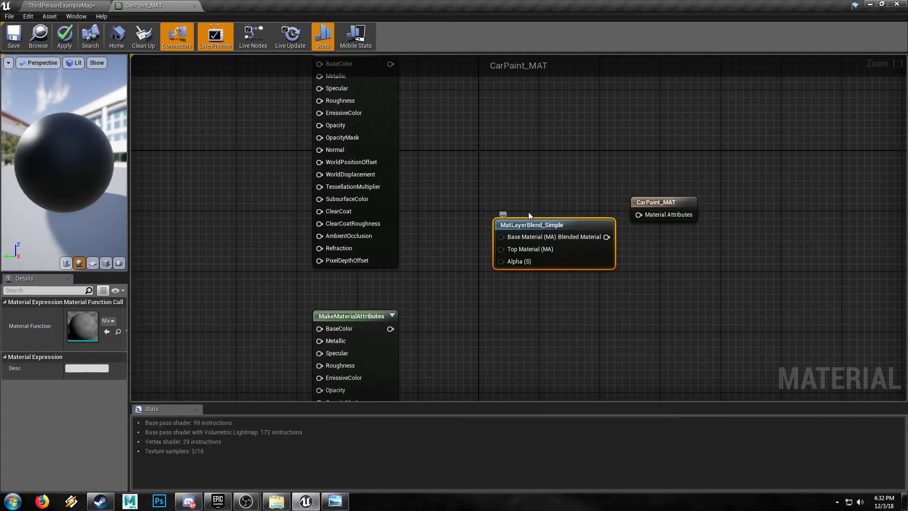
right_drag(529, 212, 554, 224)
click(543, 228)
right_drag(298, 215, 378, 240)
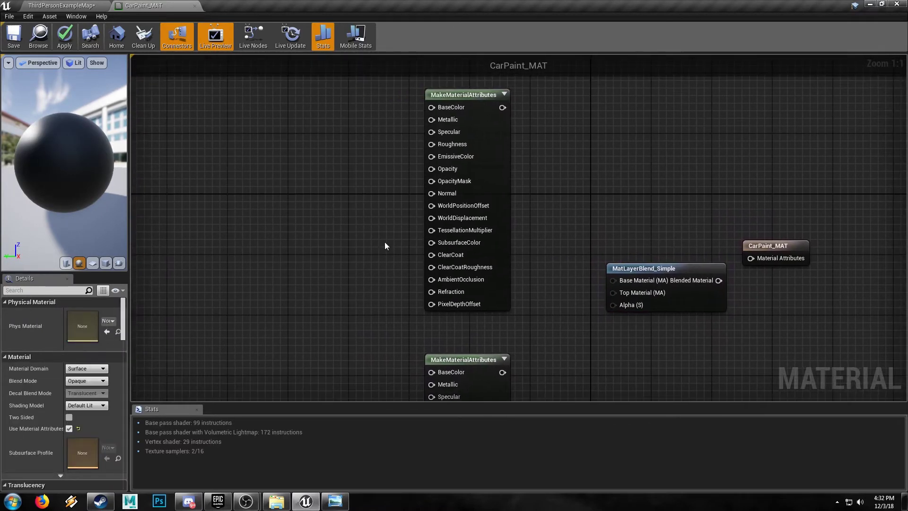
Save CarPaint_MAT to apply its changes to the original material.
click(69, 6)
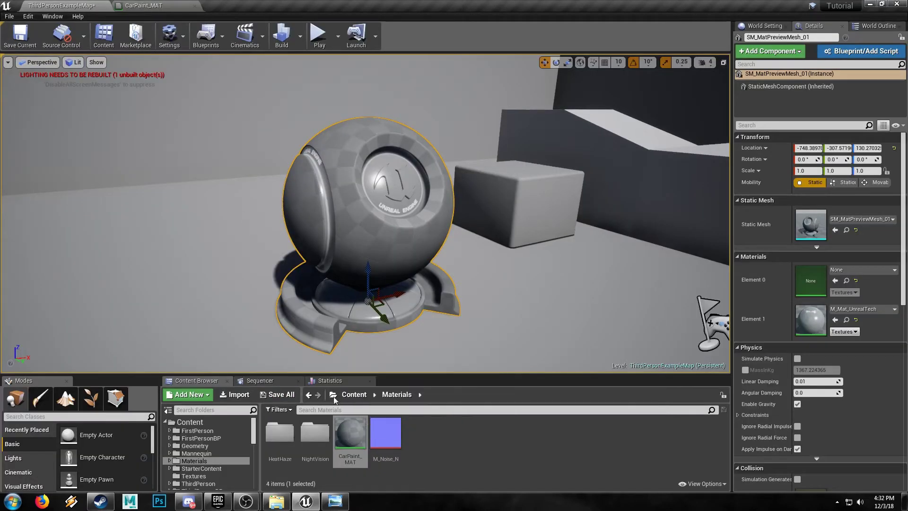
click(144, 6)
click(18, 48)
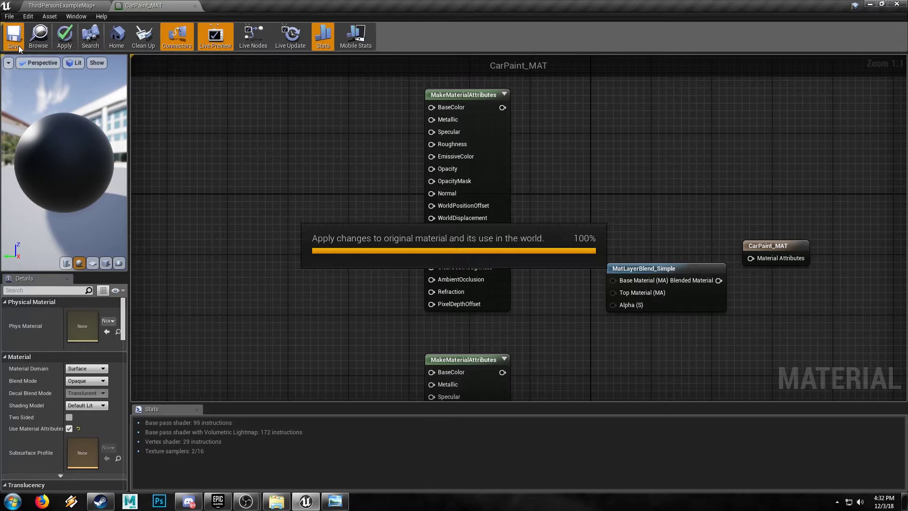
Create a material instance from CarPaint_MAT in the Materials folder and apply it to the preview mesh in the level.
click(68, 5)
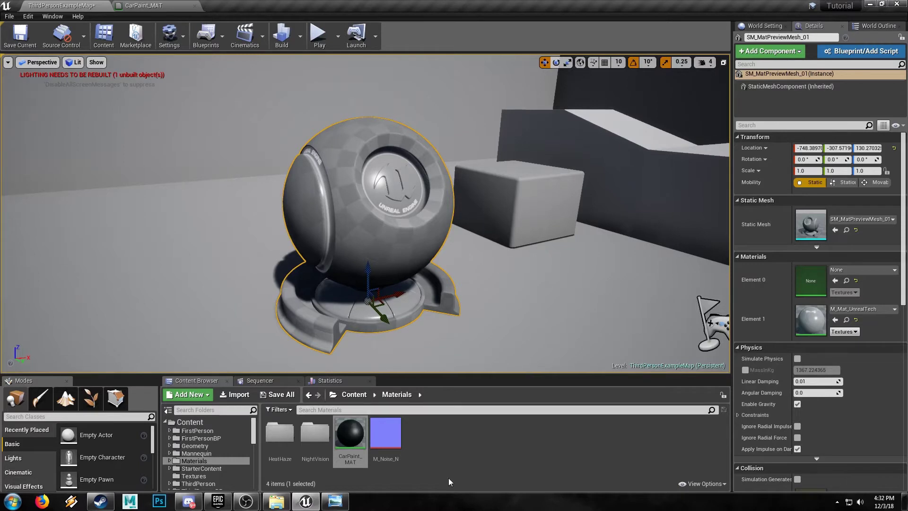
mouse_move(353, 432)
mouse_down()
mouse_move(331, 442)
mouse_move(351, 432)
mouse_up()
right_click(350, 433)
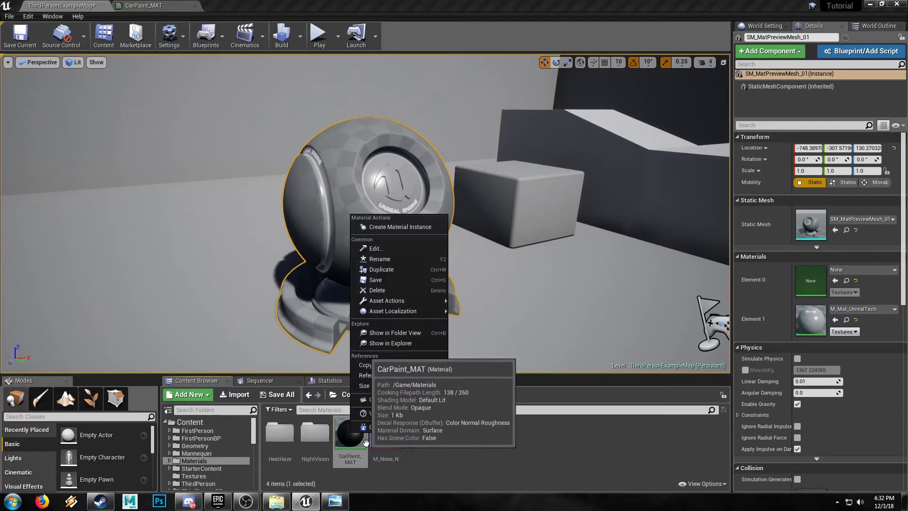
click(391, 228)
drag(385, 433, 378, 247)
alt+drag(490, 272, 510, 274)
mouse_move(443, 285)
alt+mouse_down()
mouse_move(366, 285)
mouse_move(442, 285)
alt+mouse_up()
Return to the CarPaint_MAT graph and add two Constant3Vector nodes, one beside each MakeMaterialAttributes node.
click(163, 5)
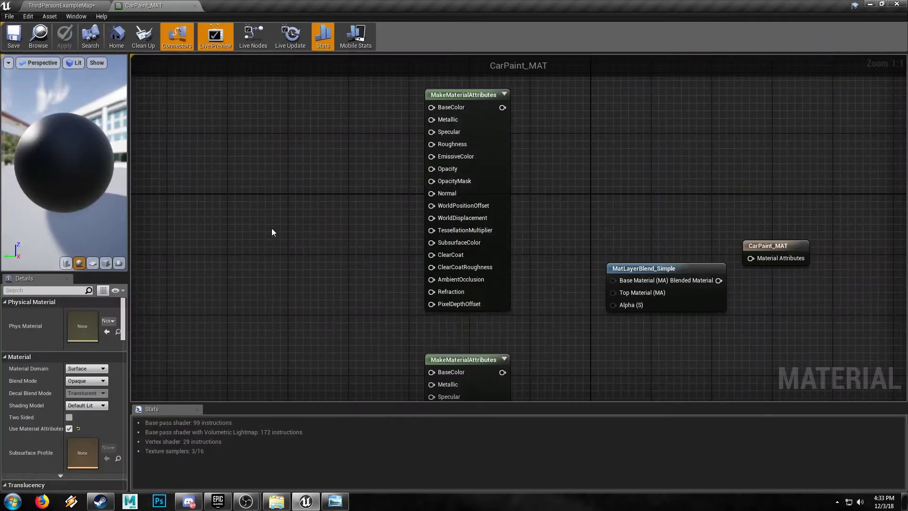
mouse_move(290, 229)
right_down()
mouse_move(234, 225)
mouse_move(277, 216)
right_up()
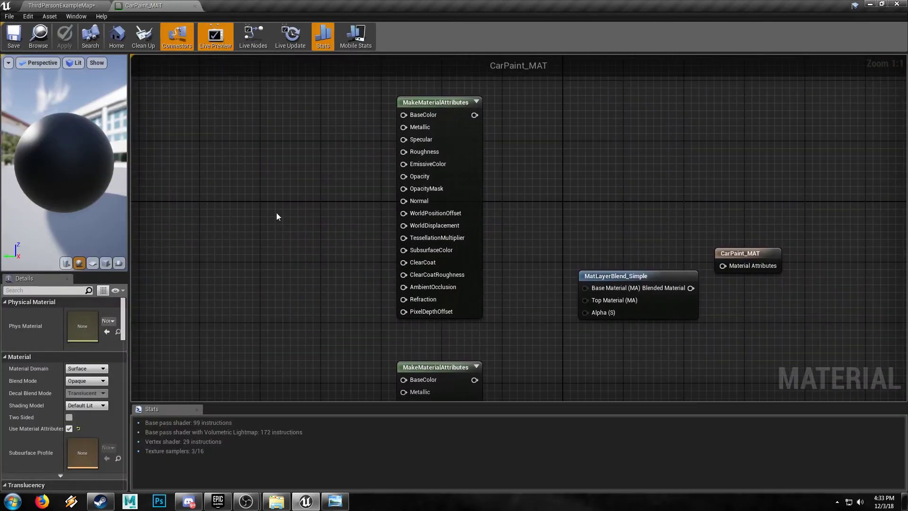
click(255, 147)
click(256, 347)
Set the upper Constant3Vector's color to red with an R value of 1.
click(292, 184)
click(86, 312)
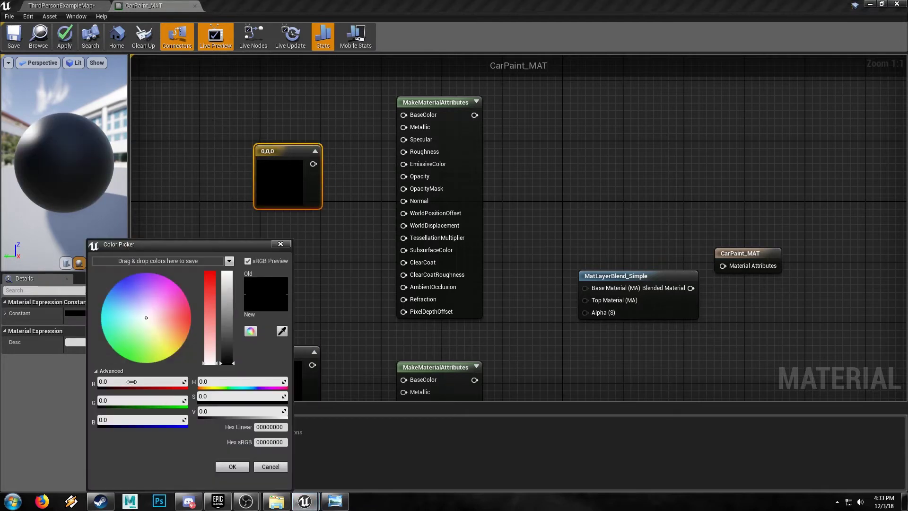
click(140, 381)
text(1)
key(Return)
click(232, 466)
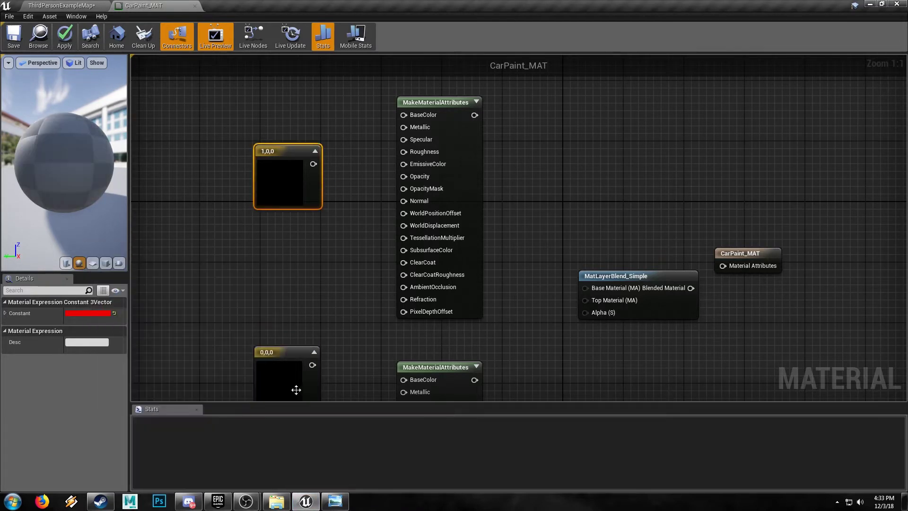
Set the lower Constant3Vector's color to blue with a B value of 1.
click(298, 385)
click(70, 313)
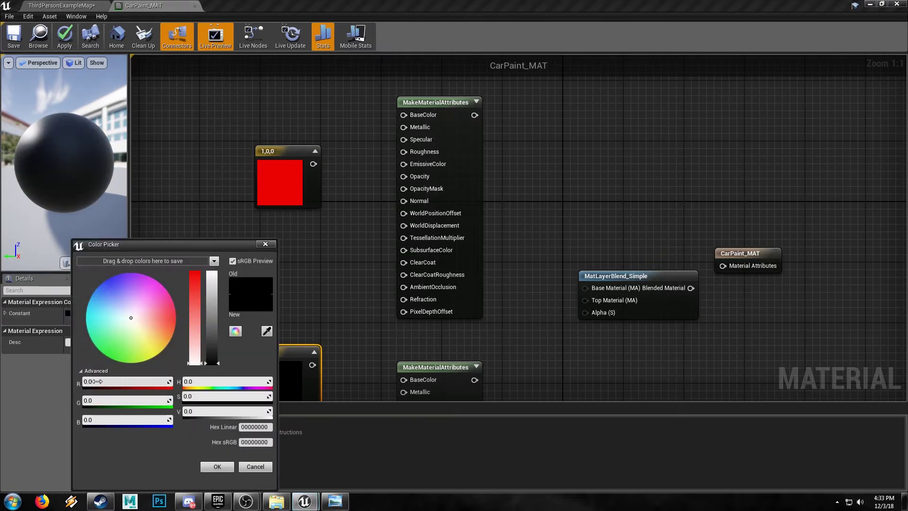
click(94, 420)
text(1)
key(Return)
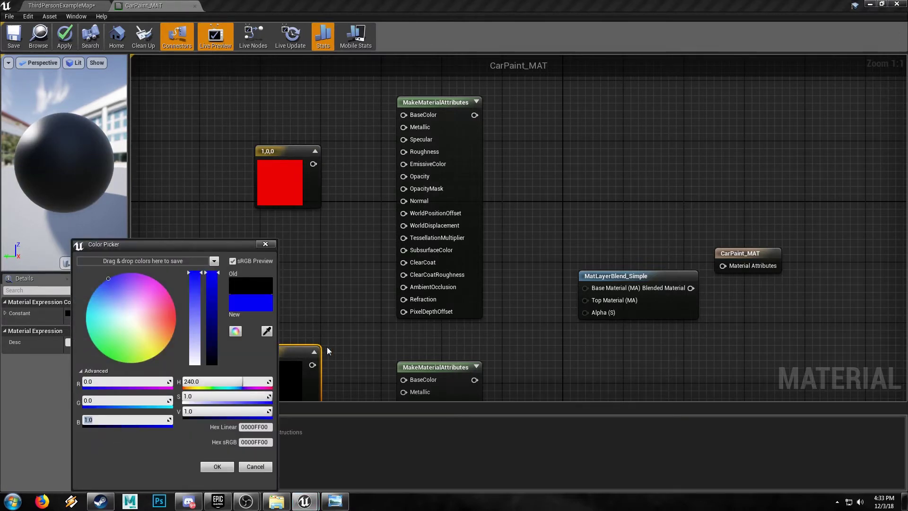
click(218, 467)
Connect the Blended Material output of MatLayerBlend_Simple to the Material Attributes input of CarPaint_MAT.
click(584, 358)
right_drag(583, 358, 455, 317)
click(546, 274)
drag(562, 247, 596, 225)
Add a Constant node, connect it to the Alpha input of MatLayerBlend_Simple, and set its value to 0.5.
click(460, 296)
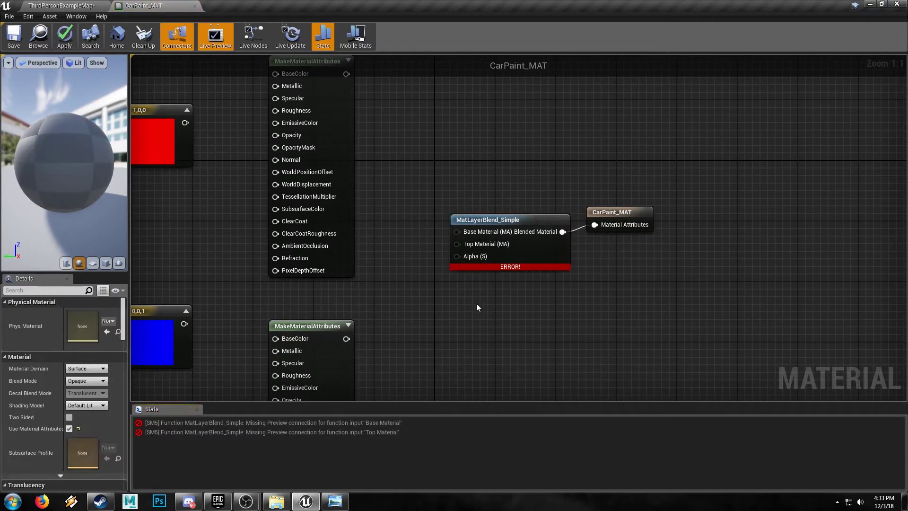
right_drag(460, 296, 461, 284)
click(445, 291)
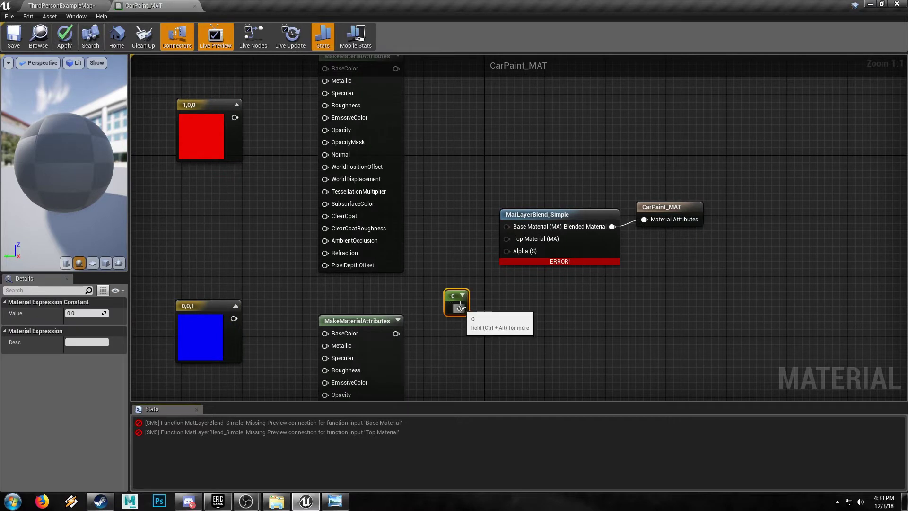
drag(460, 309, 511, 251)
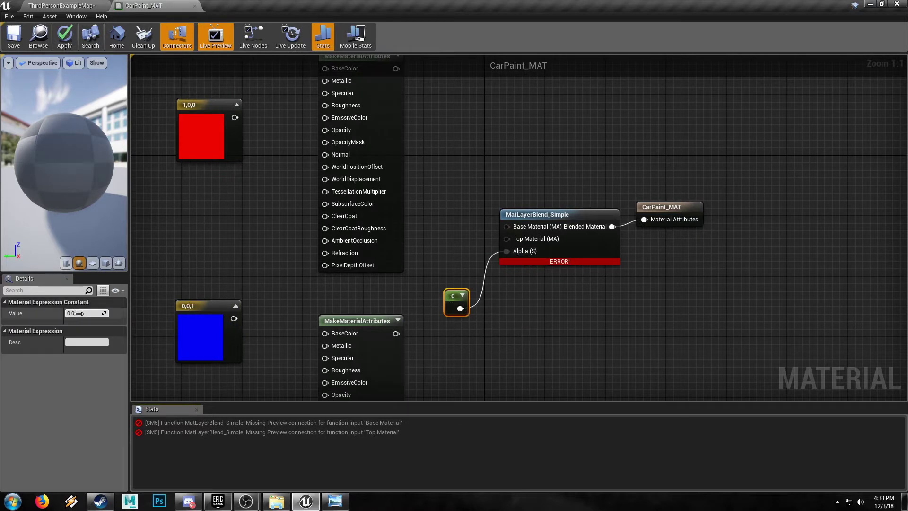
key(Return)
Connect the blue constant to the lower MakeMaterialAttributes BaseColor and the red constant to the upper one's BaseColor.
right_drag(309, 194, 338, 181)
drag(262, 304, 352, 317)
right_drag(325, 205, 321, 314)
drag(259, 212, 349, 163)
Connect the upper MakeMaterialAttributes output to Base Material and the lower one to Top Material on MatLayerBlend_Simple.
right_drag(471, 232, 421, 192)
drag(370, 124, 482, 282)
right_drag(457, 292, 447, 232)
drag(367, 326, 477, 229)
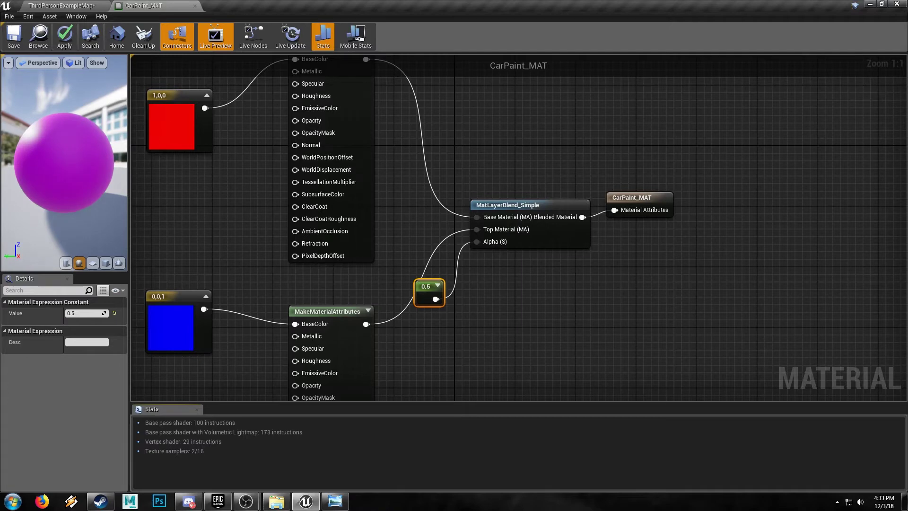
Break the links from the blue and red constants to the BaseColor inputs.
right_drag(180, 202, 207, 255)
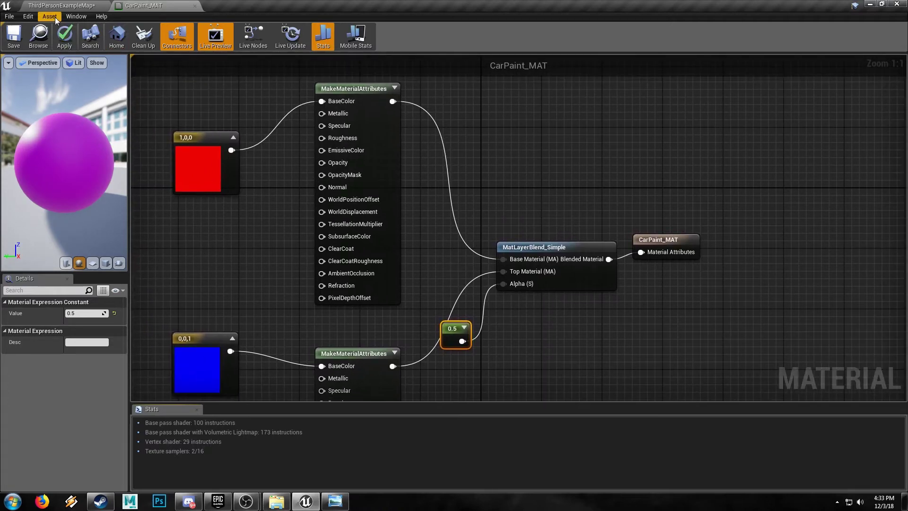
right_drag(208, 218, 386, 291)
click(370, 349)
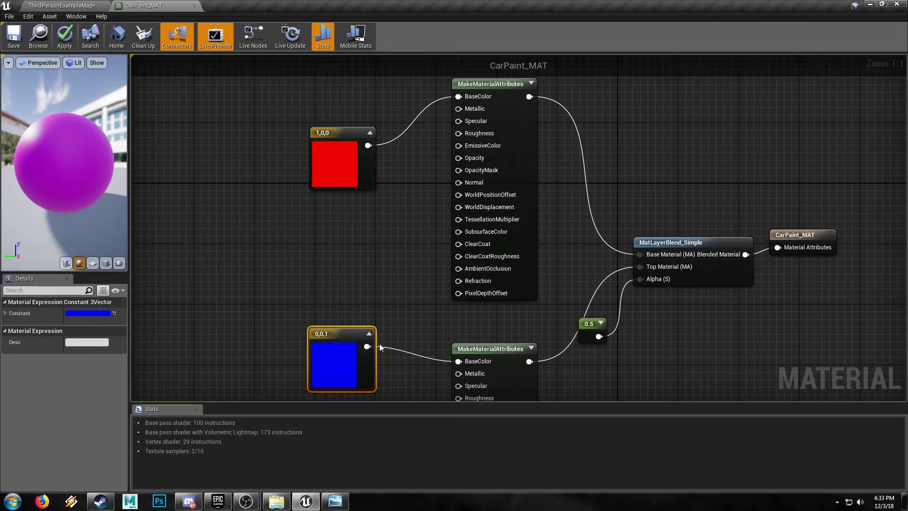
alt+click(368, 346)
alt+click(368, 145)
Move the red and blue constants well to the left of the MakeMaterialAttributes nodes, leaving a gap between the two.
drag(282, 166, 338, 366)
drag(331, 361, 156, 330)
right_drag(291, 336, 469, 298)
drag(348, 270, 258, 353)
right_drag(383, 347, 396, 247)
click(396, 271)
drag(279, 259, 295, 312)
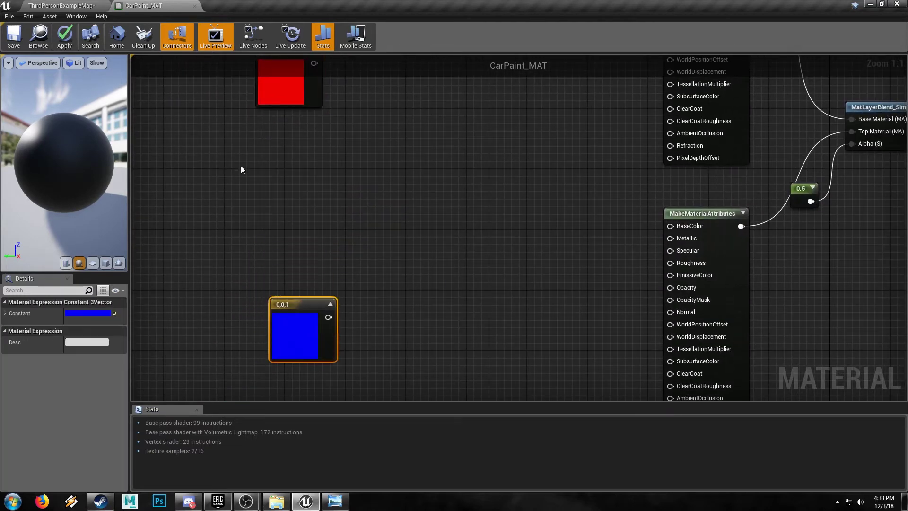
Duplicate the blue constant and set the copy's color to black.
key(ctrl+w)
click(91, 313)
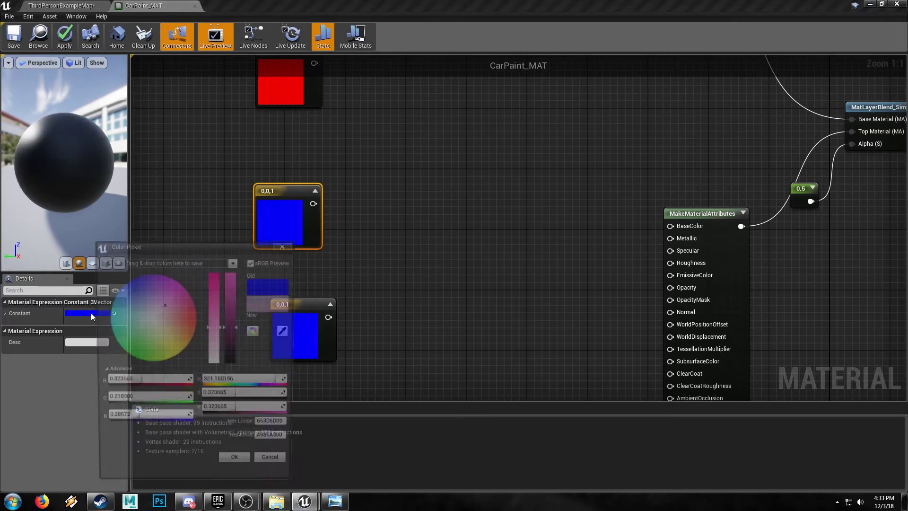
drag(229, 336, 234, 367)
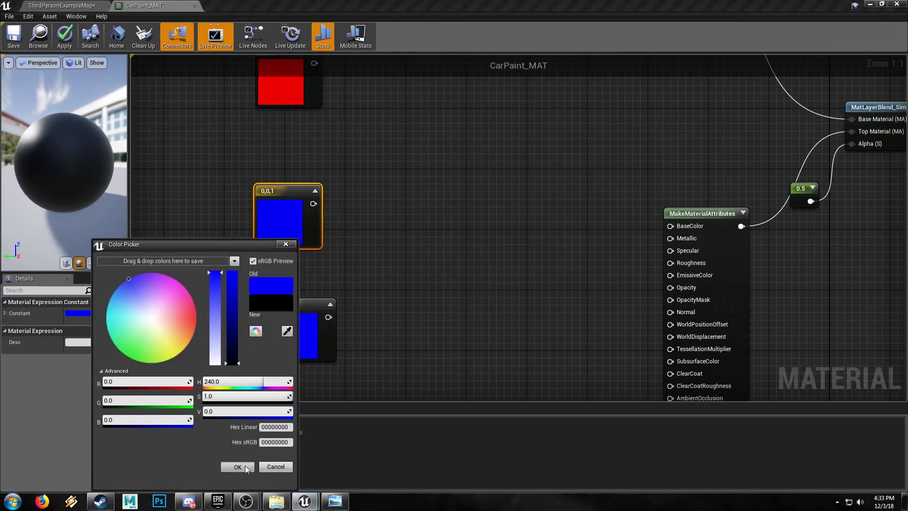
click(245, 465)
Convert the black constant to a parameter named Tint Shade.
right_click(283, 194)
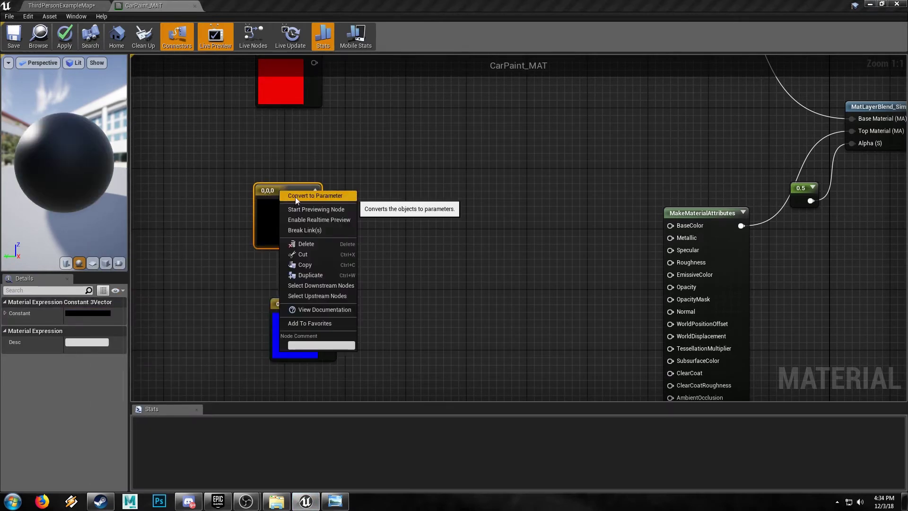
click(295, 197)
click(86, 313)
text(Ti)
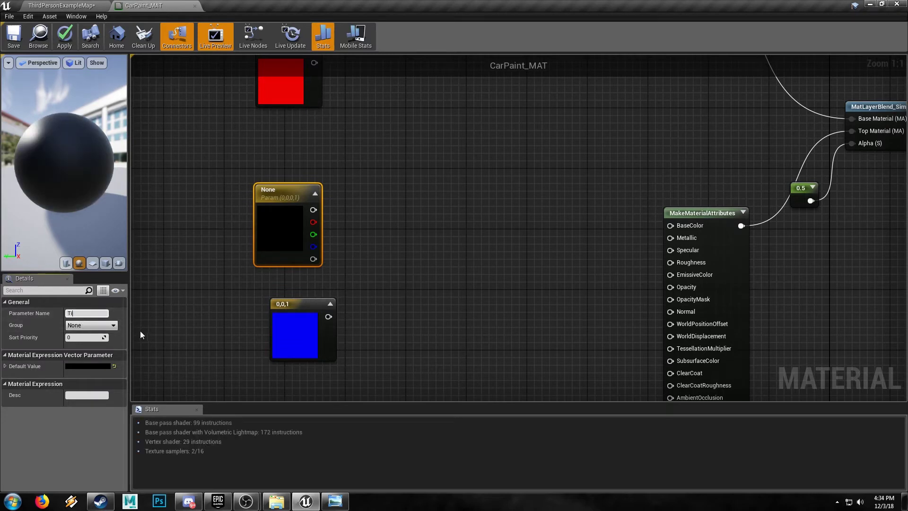
text(nt Shade)
key(Return)
Convert the blue constant to a parameter named Tint 2.
click(289, 328)
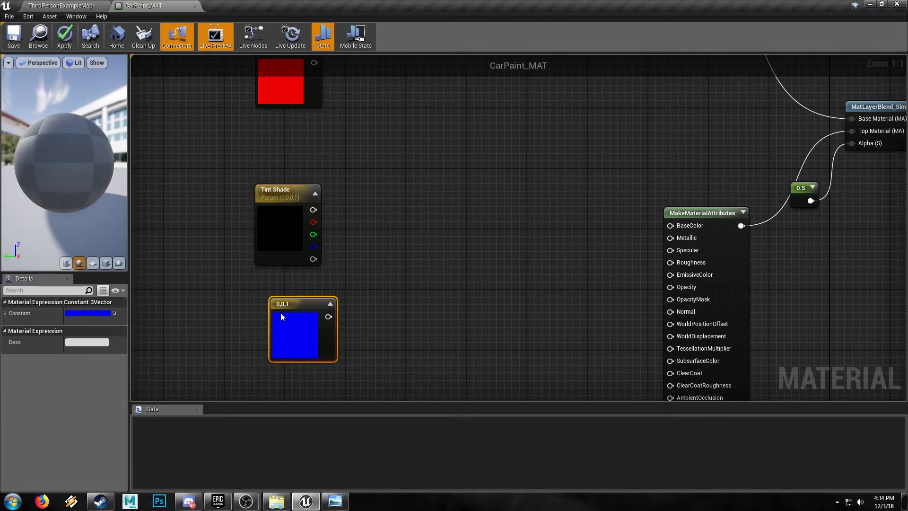
right_click(291, 304)
click(300, 309)
click(91, 313)
text(Tint 2)
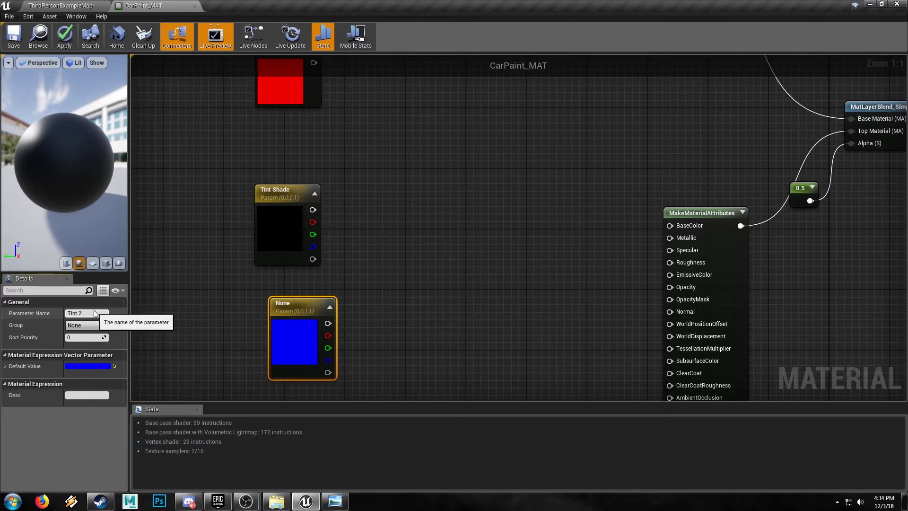
key(Return)
Move the red constant down to just above Tint Shade and convert it to a parameter named Tint 1.
click(303, 94)
drag(314, 94, 311, 146)
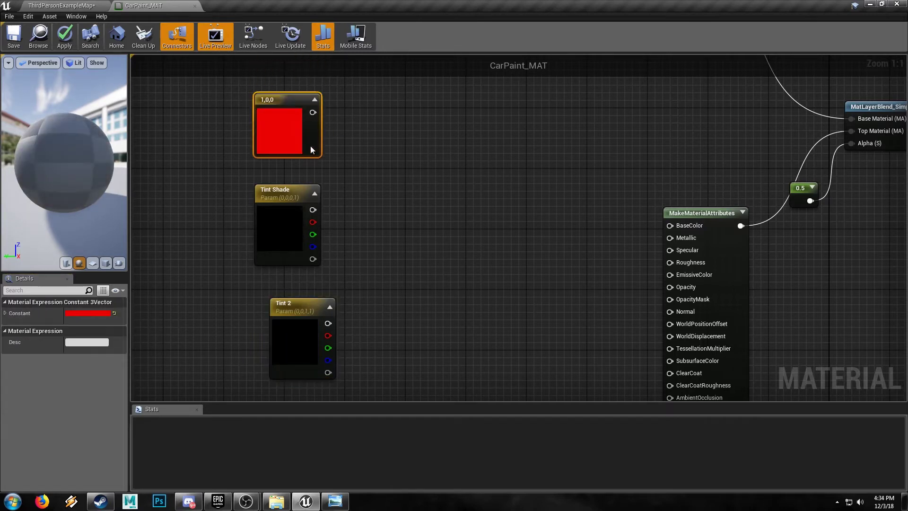
click(97, 313)
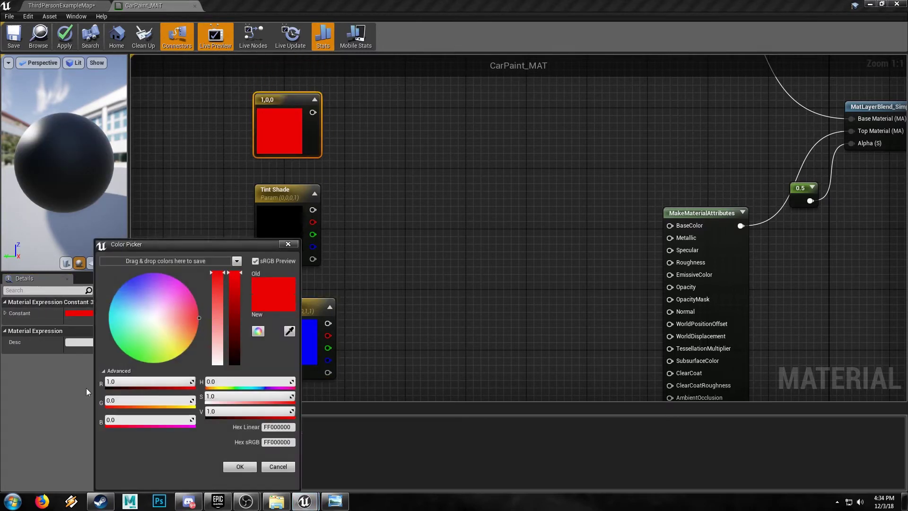
click(293, 467)
right_click(279, 102)
click(303, 107)
click(86, 311)
text(Tint 1)
key(Return)
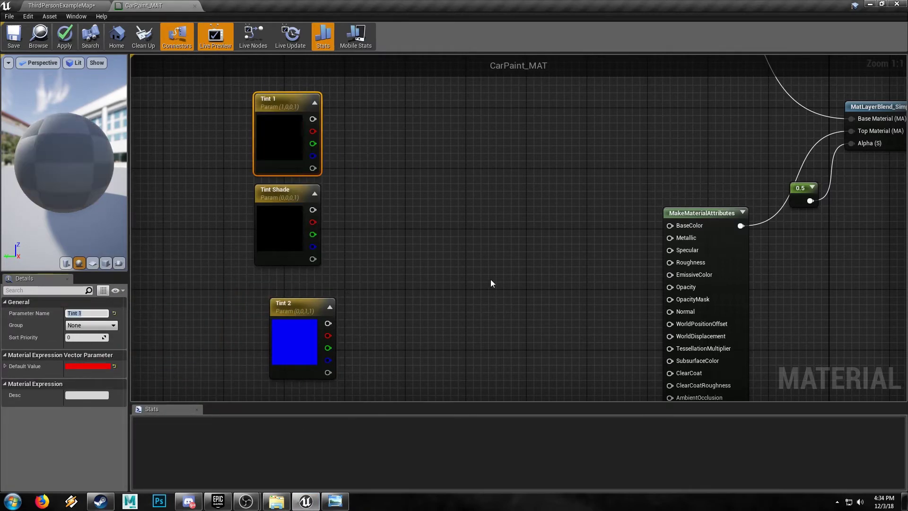
Set the default color of Tint 1 to orange with R 1.0, G 0.197663 and B 0.0.
click(100, 367)
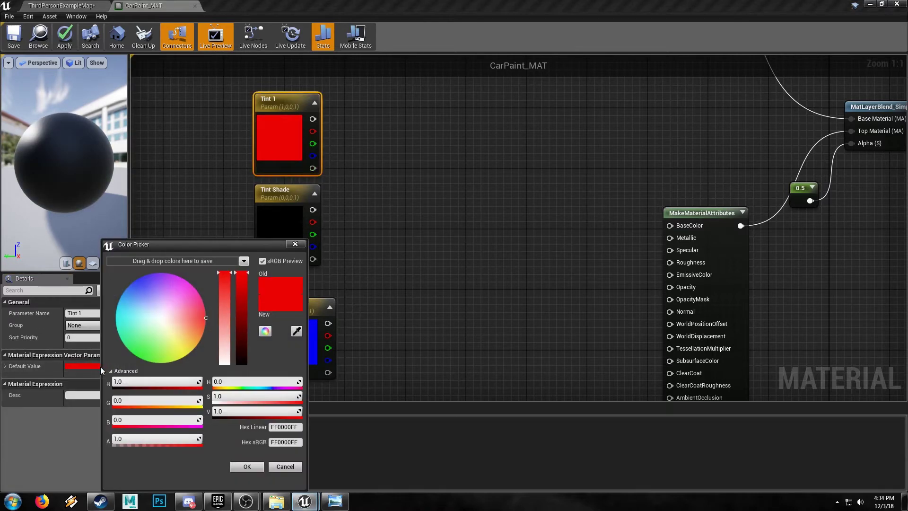
click(204, 327)
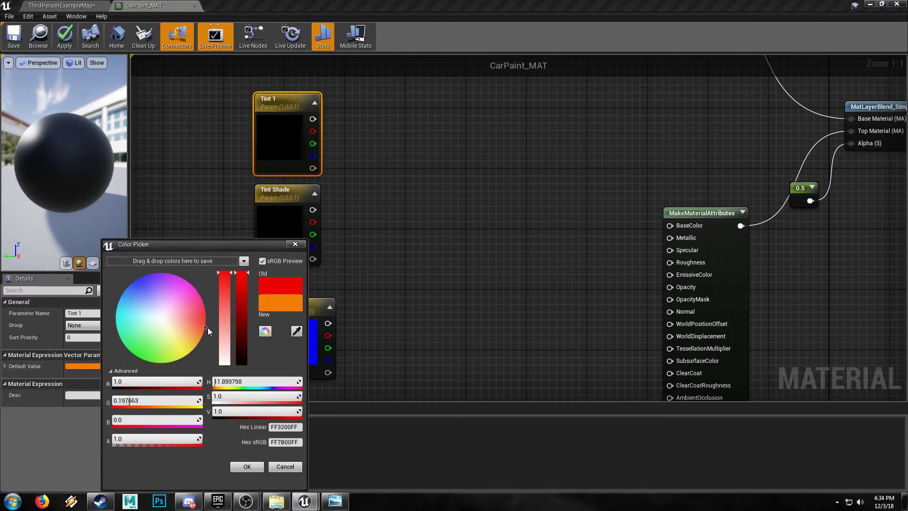
click(243, 467)
Set the default color of Tint 2 to pure red with R 1.0, G 0 and B 0.
click(297, 341)
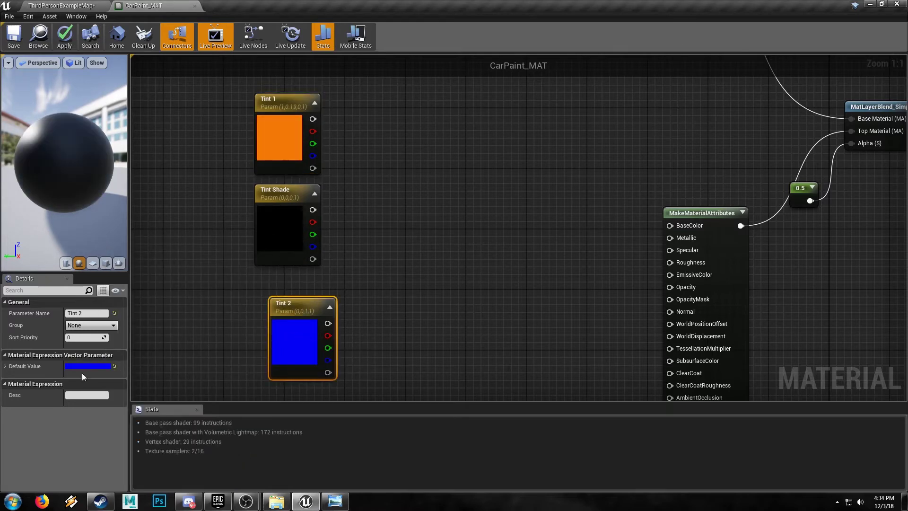
click(81, 364)
click(195, 322)
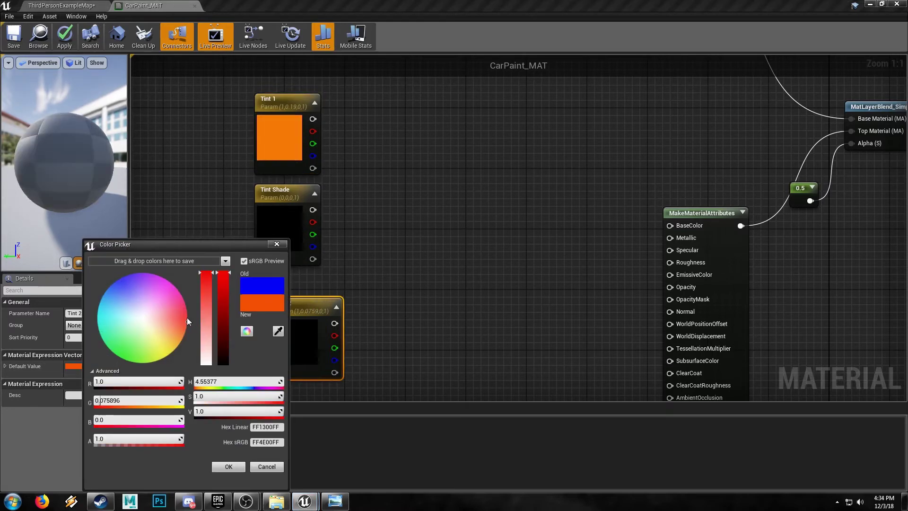
drag(187, 323, 192, 319)
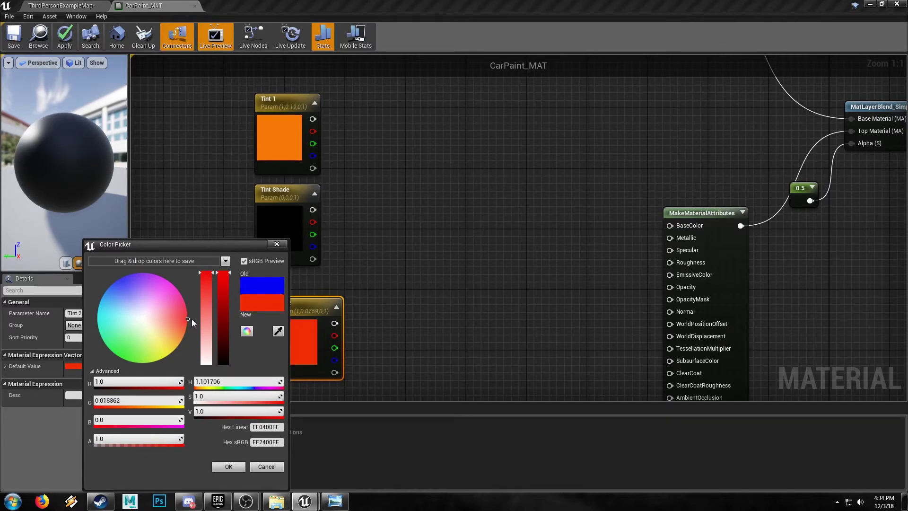
click(128, 401)
text(0)
key(Return)
click(234, 467)
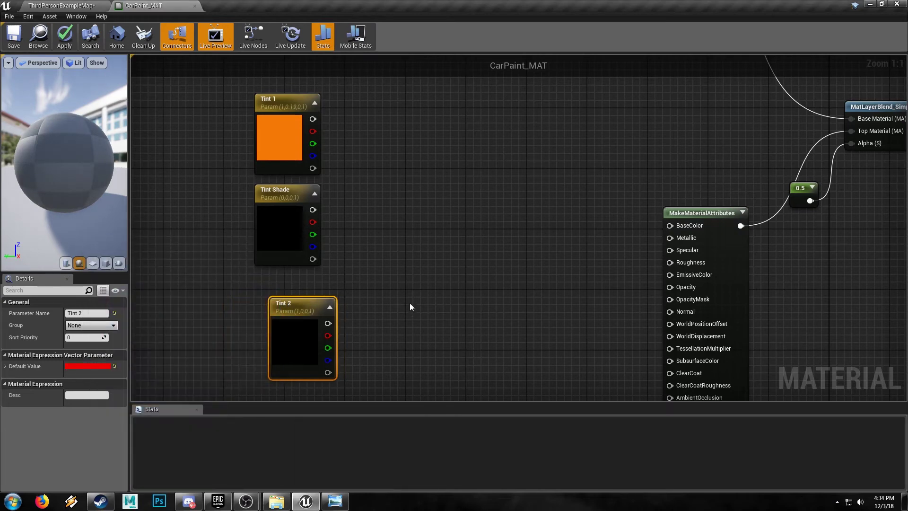
Add a Lerp node with Tint 1 in A and Tint Shade in B, and move Tint 2 beneath it.
right_drag(412, 239, 391, 283)
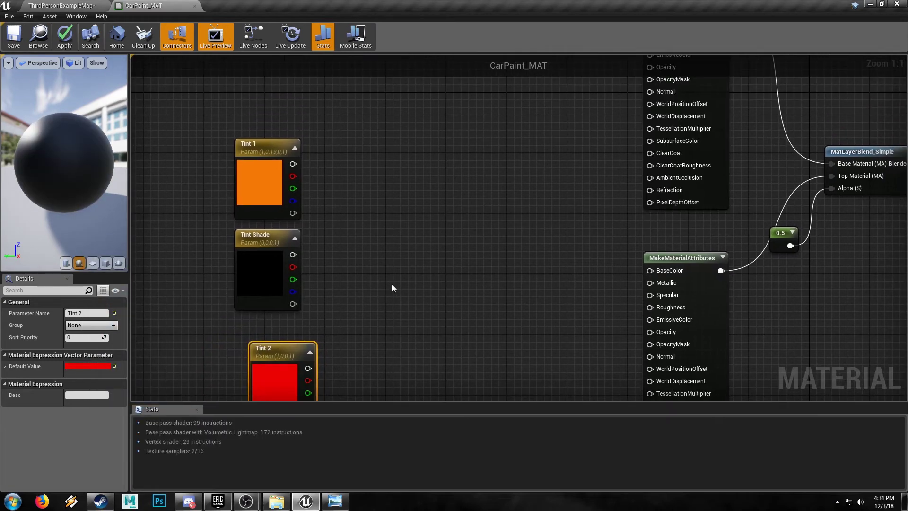
click(350, 187)
drag(293, 164, 358, 206)
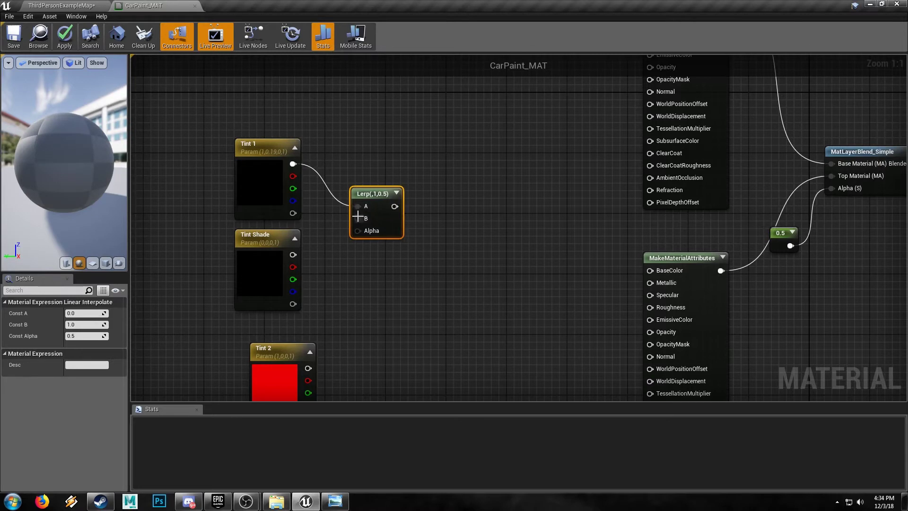
drag(293, 269, 294, 255)
right_drag(337, 328, 410, 254)
drag(351, 282, 433, 251)
right_drag(515, 204, 409, 219)
Duplicate the Lerp node and feed the first Lerp into its A input and Tint 2 into its B input.
click(362, 164)
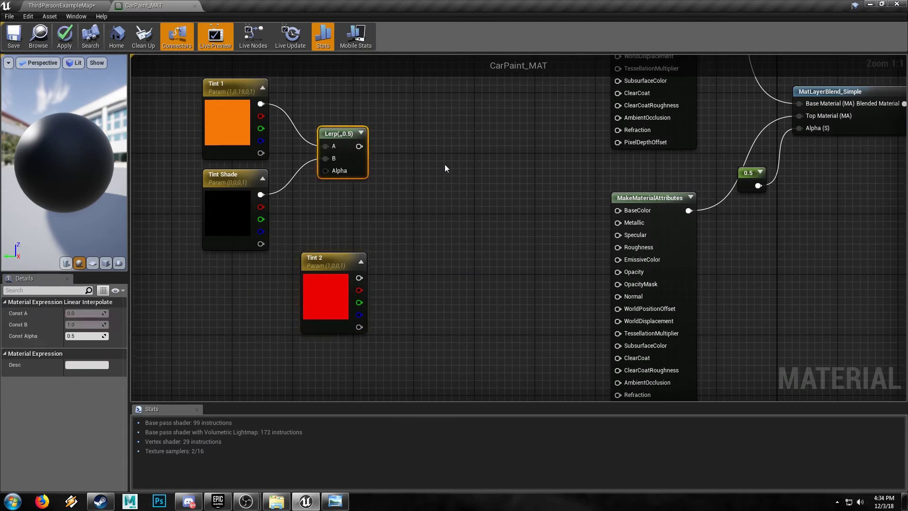
key(ctrl+c)
key(ctrl+v)
drag(358, 277, 360, 147)
click(328, 229)
Add a Fresnel_Function node below Tint Shade.
right_drag(260, 317, 367, 288)
right_click(256, 290)
text(fresn)
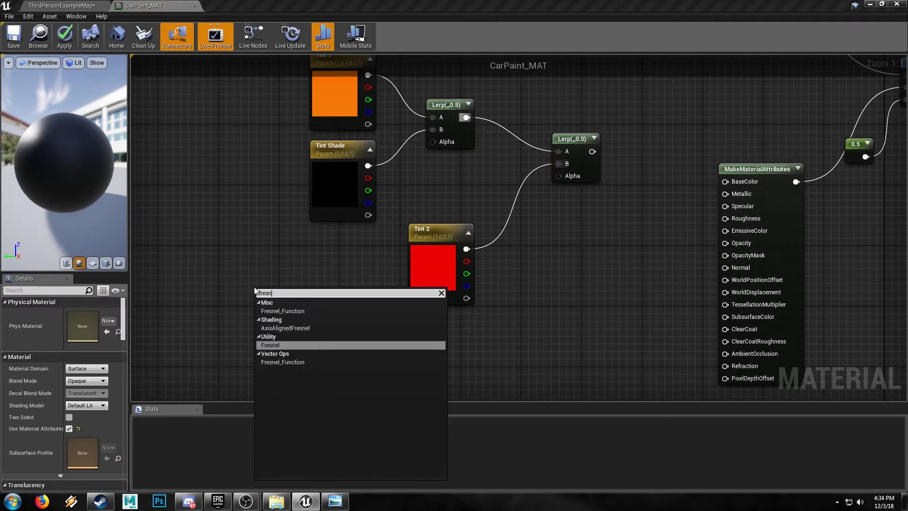
click(274, 363)
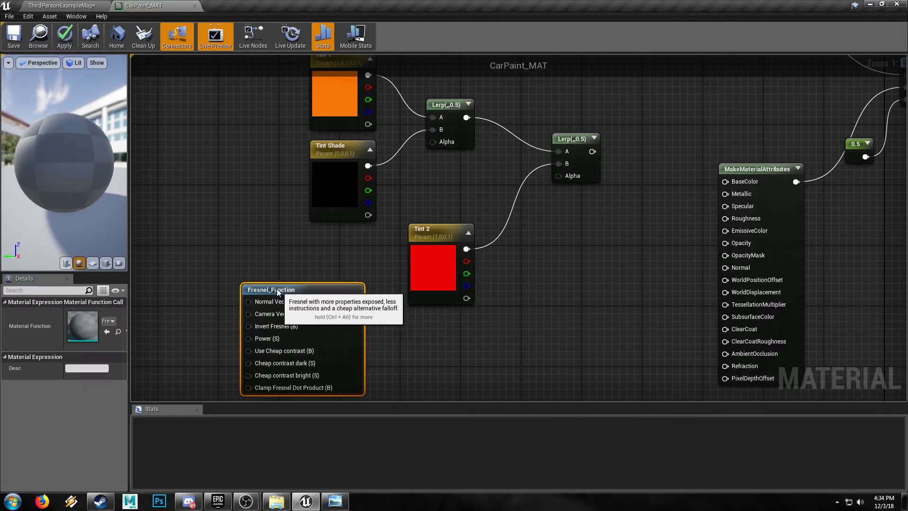
drag(270, 289, 271, 268)
Add a constant with value 2 beside Fresnel_Function and connect it to the Power input.
click(182, 330)
right_drag(181, 330, 268, 312)
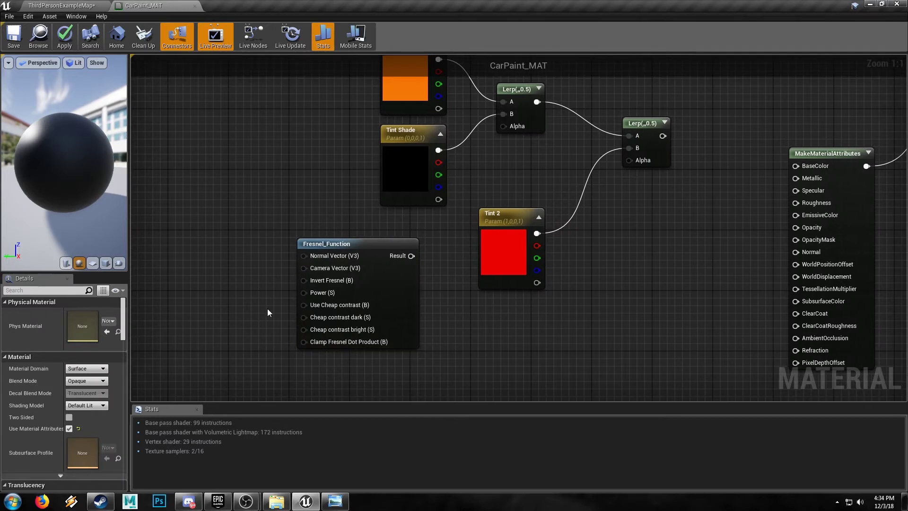
click(240, 286)
drag(255, 305, 304, 292)
click(83, 312)
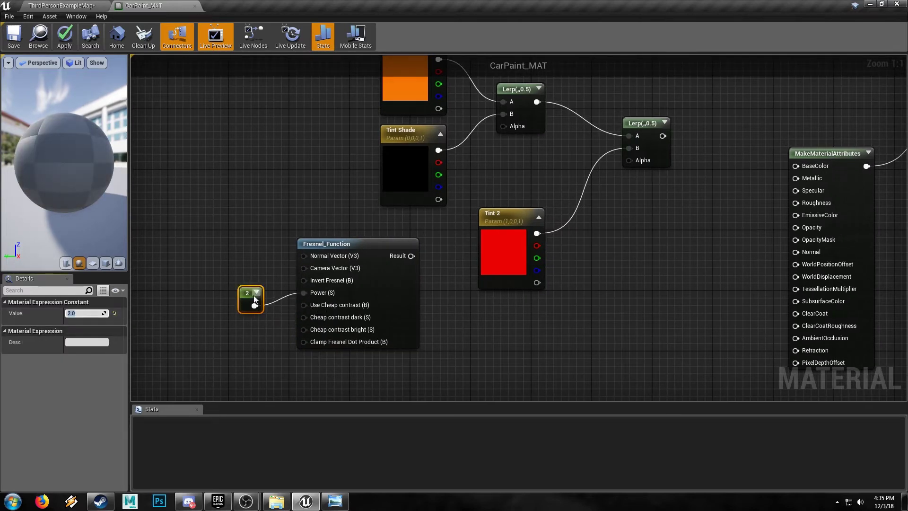
drag(243, 297, 255, 287)
Preview the Fresnel_Function node on the sphere, rotate the preview, and stop previewing the node.
click(342, 243)
right_click(360, 241)
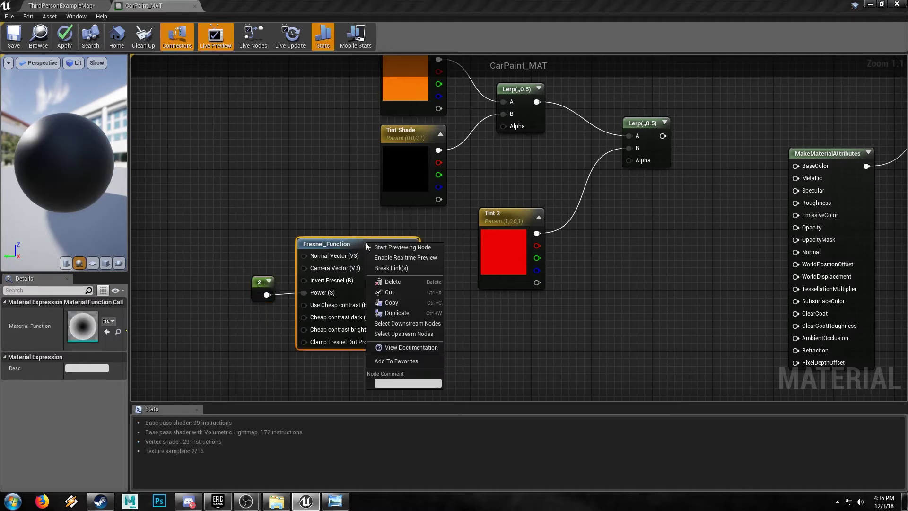
click(381, 248)
drag(99, 208, 29, 206)
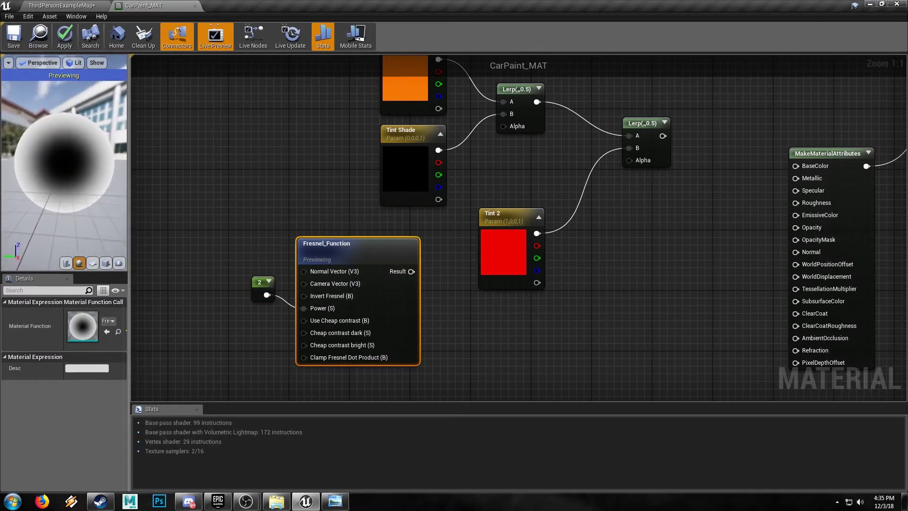
right_click(347, 245)
click(349, 247)
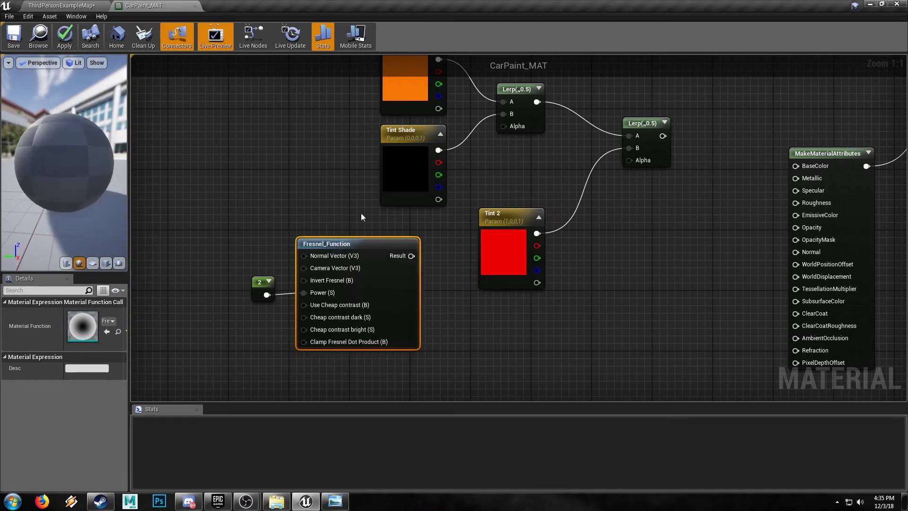
Connect the Fresnel_Function result to the Alpha inputs of both Lerp nodes.
right_drag(361, 213, 283, 265)
drag(300, 305, 392, 176)
drag(300, 305, 418, 256)
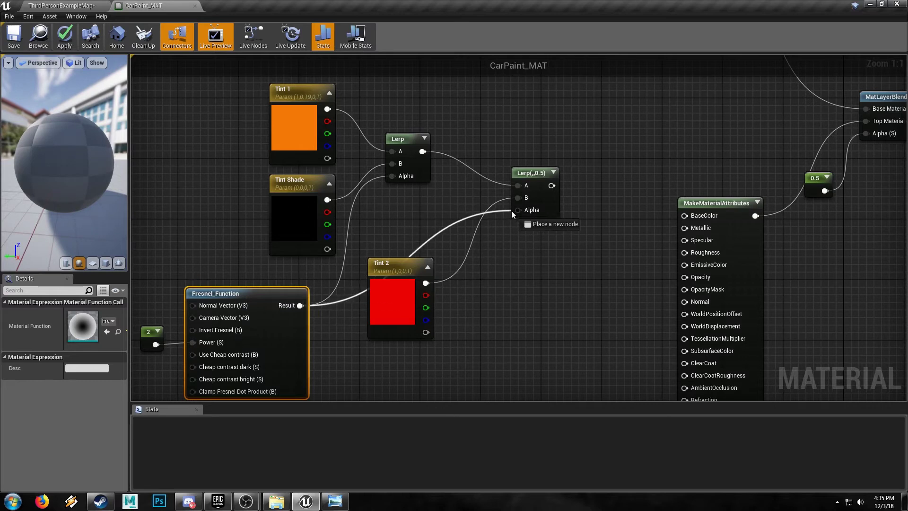
drag(512, 211, 516, 210)
Connect the second Lerp to BaseColor on the Top Material's MakeMaterialAttributes node and widen the preview viewport.
right_drag(562, 159, 402, 223)
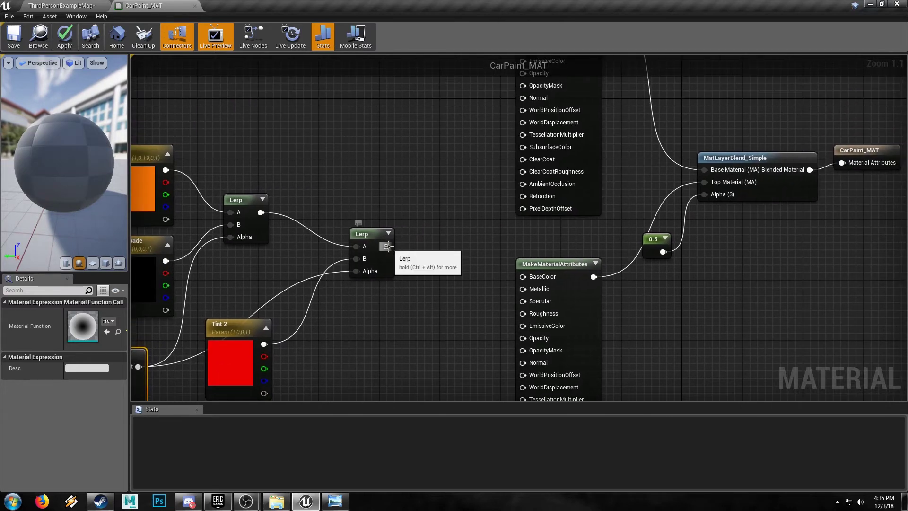
right_drag(423, 293, 402, 250)
drag(366, 202, 501, 234)
right_drag(379, 245, 438, 200)
drag(64, 180, 279, 174)
drag(125, 156, 125, 156)
Add a constant with value 1 and connect it to Metallic on the same MakeMaterialAttributes node.
click(577, 222)
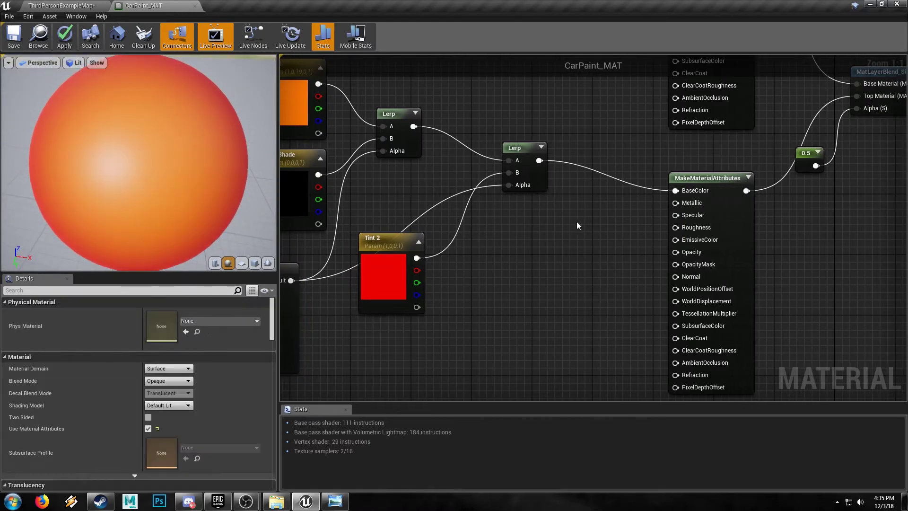
click(620, 214)
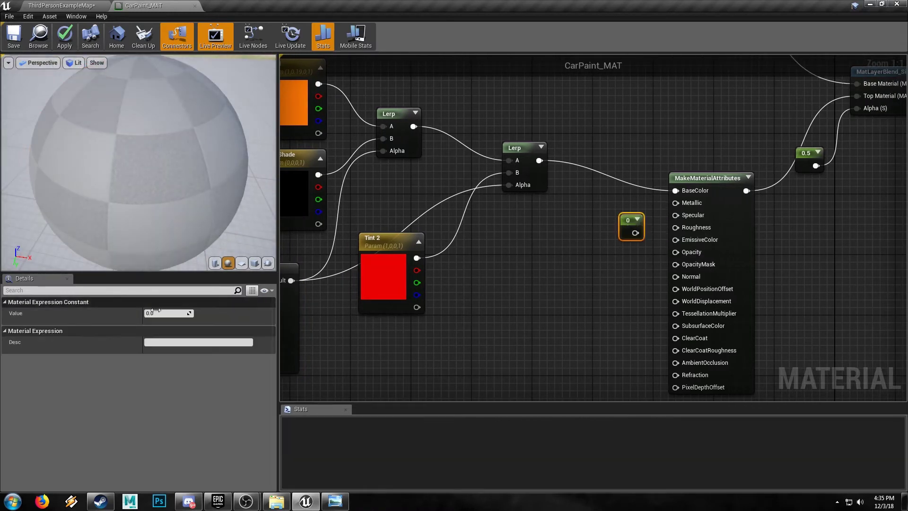
click(183, 314)
text(1)
key(Return)
drag(634, 232, 686, 203)
drag(625, 215, 621, 203)
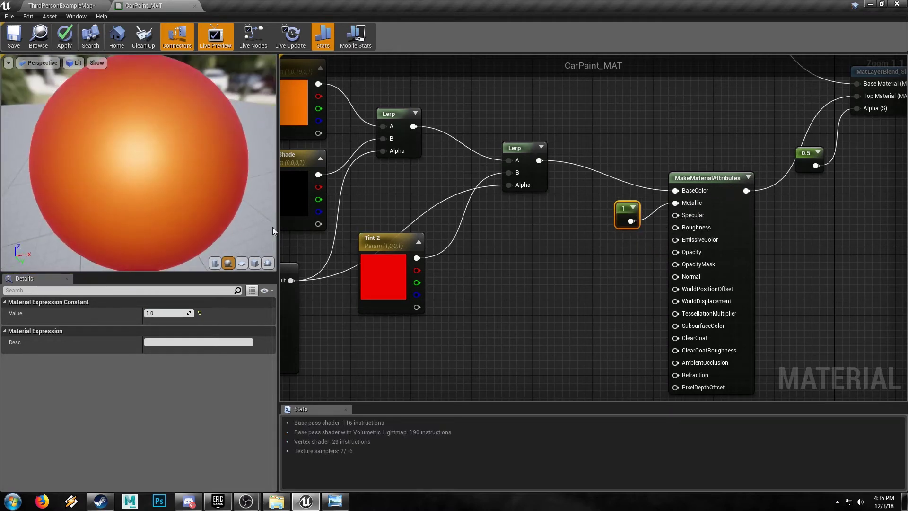
Add a Texture Sample node below Tint 2 and assign it the M_Noise_N texture.
click(338, 263)
right_drag(580, 353, 525, 273)
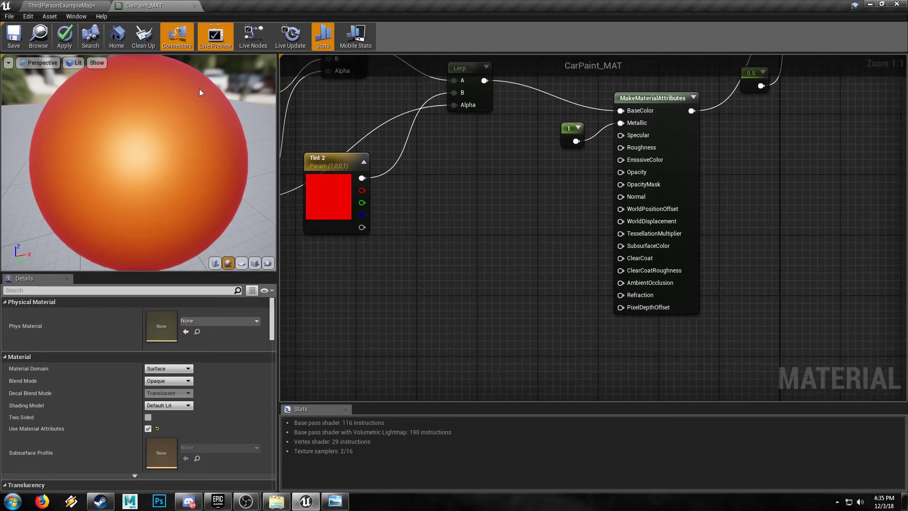
click(427, 260)
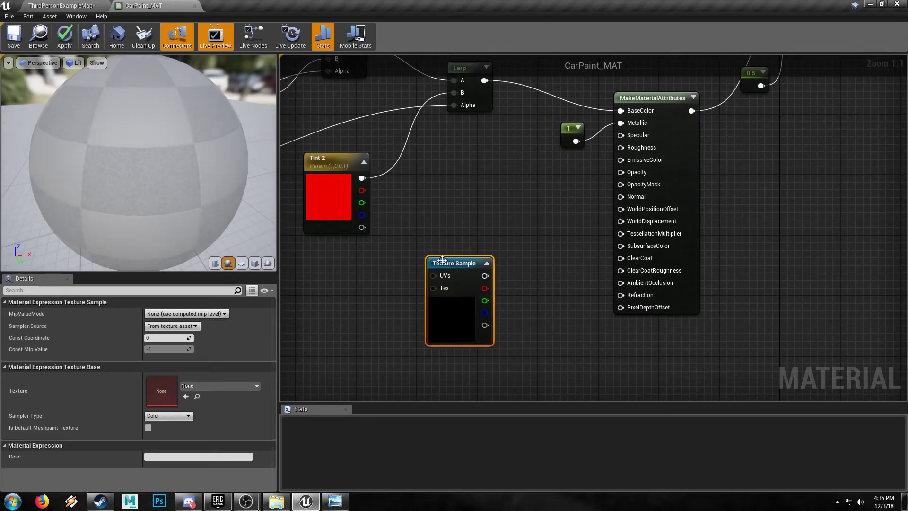
drag(444, 261, 419, 293)
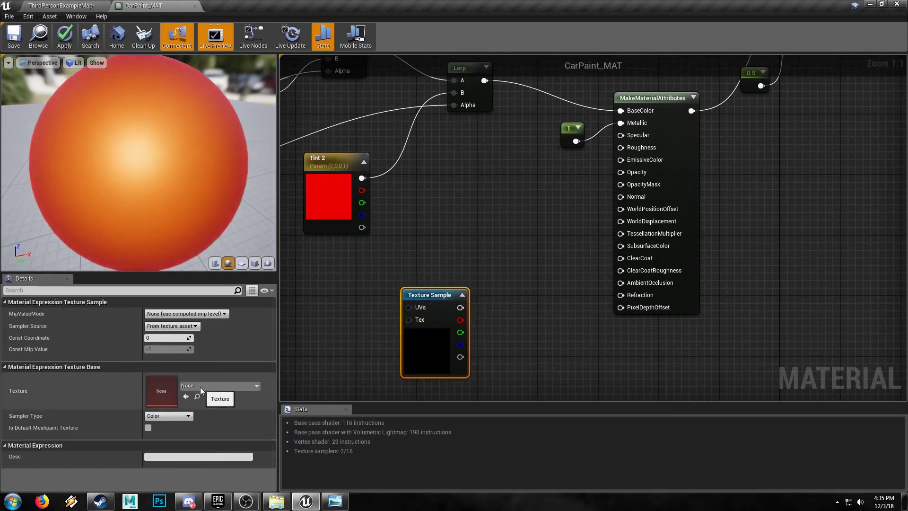
click(200, 386)
text(noi)
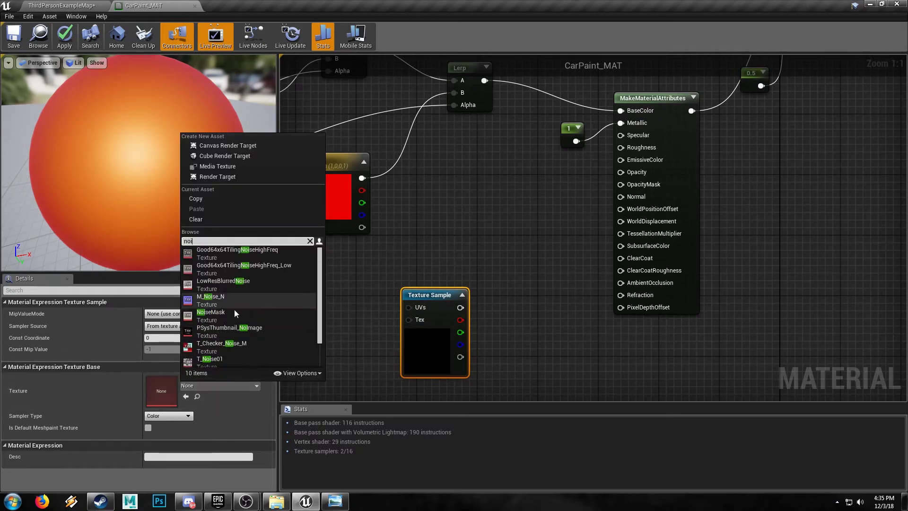
click(210, 298)
drag(419, 333, 427, 318)
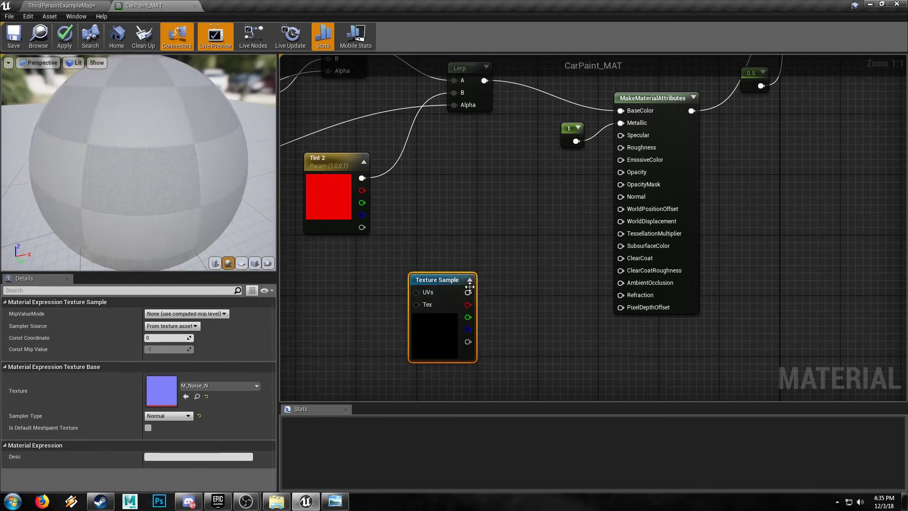
Add a Texture Coordinate node and place it before the Texture Sample node.
click(359, 371)
right_drag(360, 371, 490, 334)
right_click(373, 307)
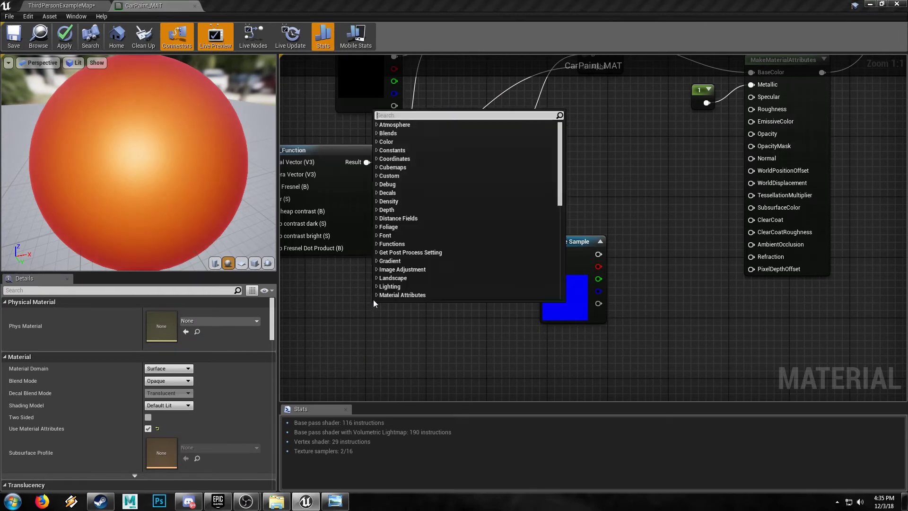
text(texture)
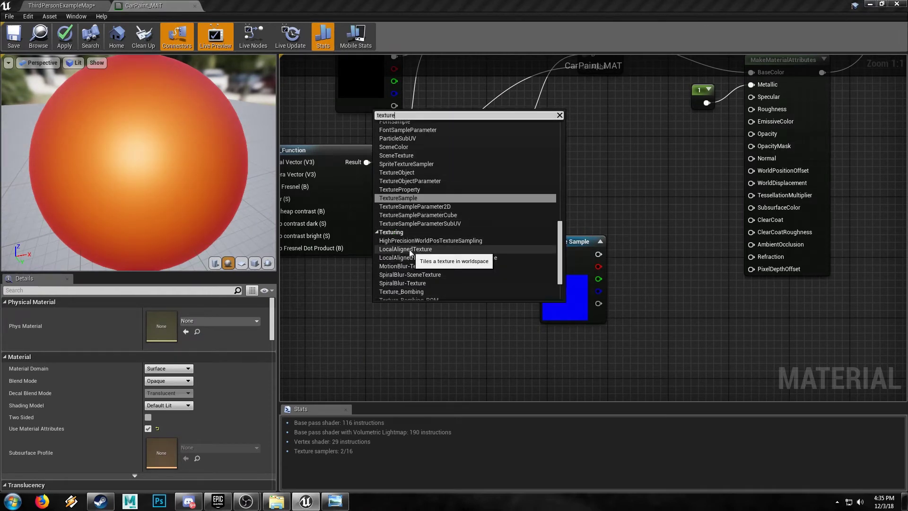
text(coord)
click(402, 149)
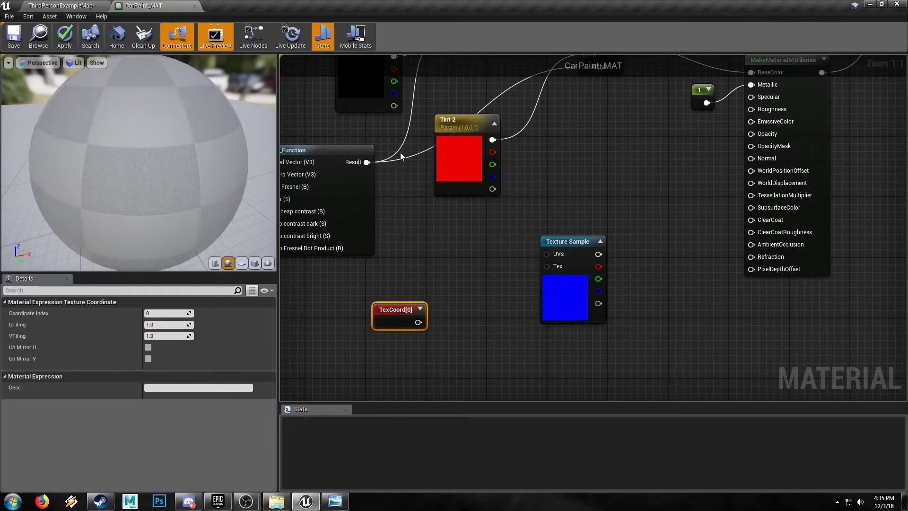
drag(407, 307, 452, 254)
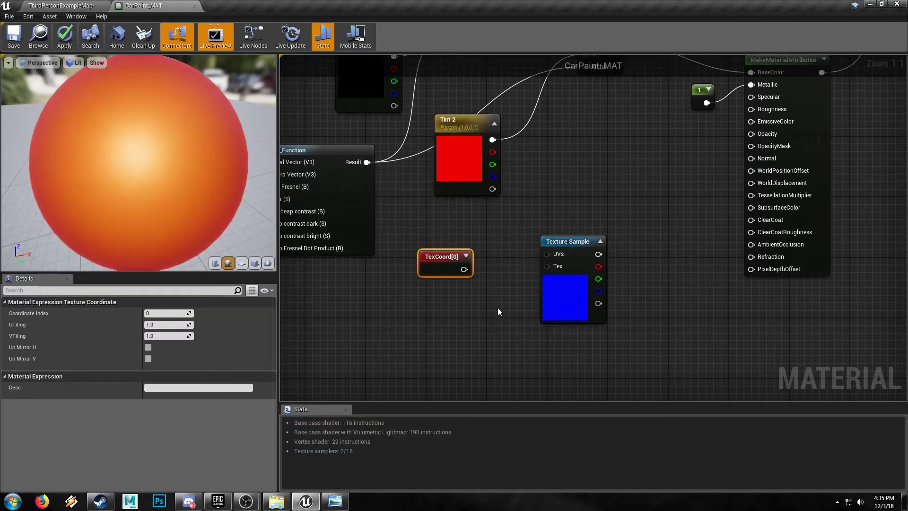
Create a Multiply node from the TexCoord output and arrange the two nodes before the Texture Sample.
right_drag(499, 307, 466, 323)
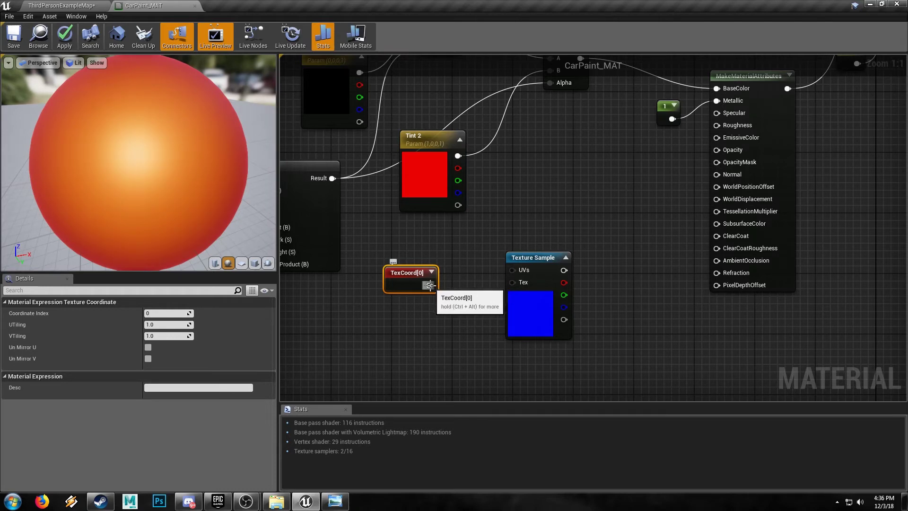
drag(430, 286, 452, 290)
text(mul)
key(Return)
drag(381, 251, 452, 284)
Add a scalar parameter named Flake Scale and place it beneath the TexCoord node.
click(383, 338)
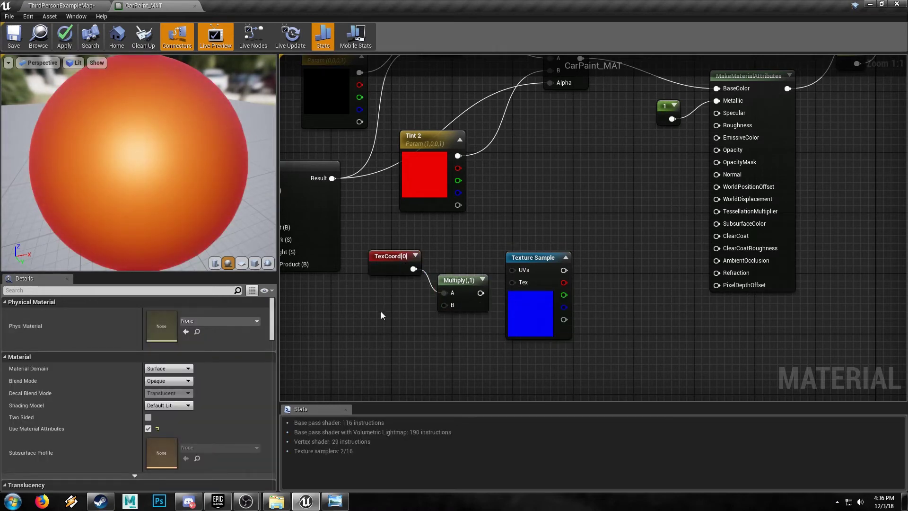
click(355, 330)
text(Flake Sca)
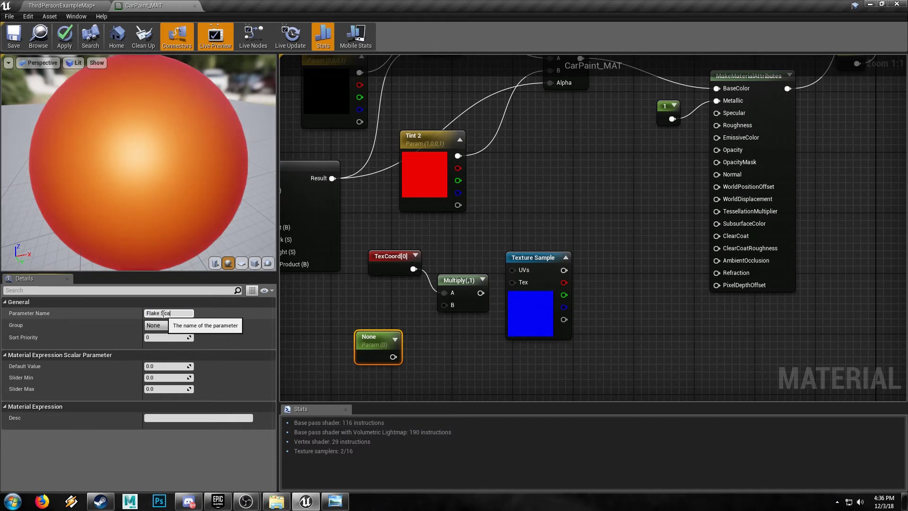
text(le)
key(Return)
drag(380, 353, 395, 333)
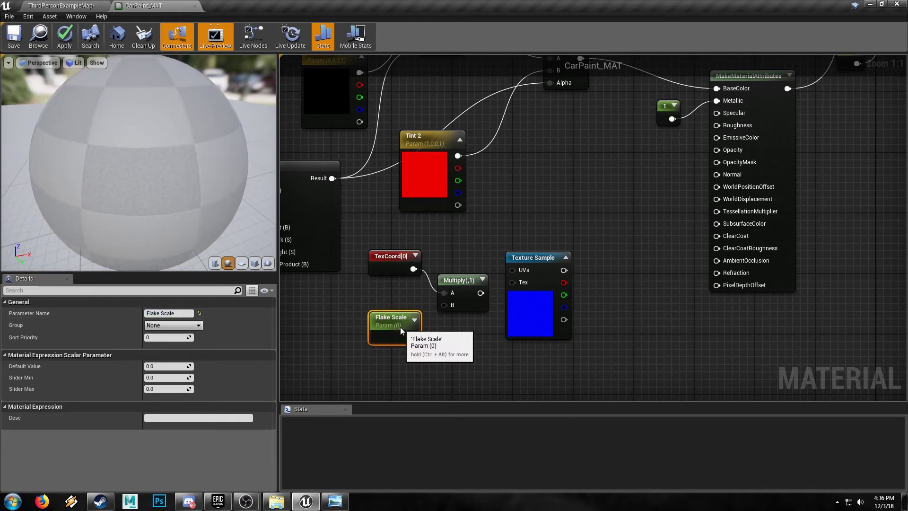
Set Flake Scale's default value to 12 and connect it through Multiply's B input into the Texture Sample's UVs.
click(165, 366)
text(12)
key(Return)
drag(413, 337, 512, 269)
Create a Multiply node from the Texture Sample's color output.
right_drag(567, 269, 433, 256)
drag(434, 256, 506, 295)
text(multi)
key(Return)
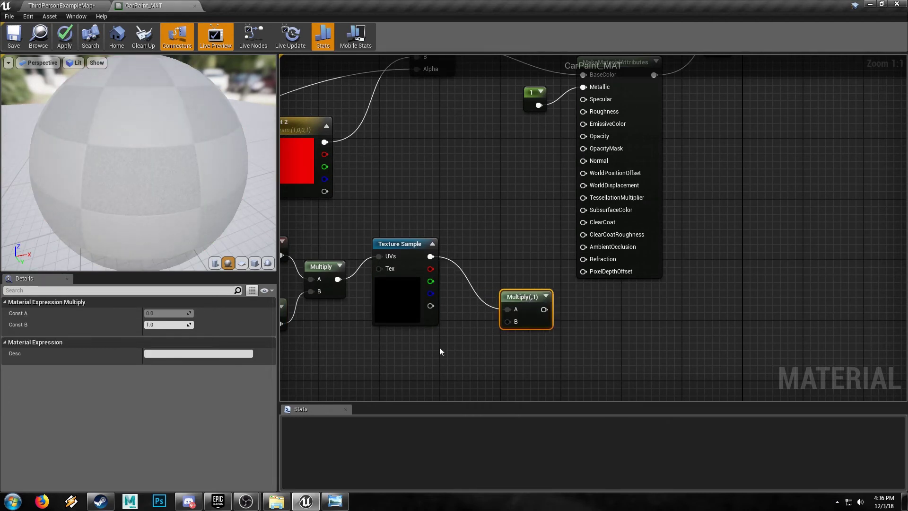
Add a scalar parameter named Flake Size and connect it to the B input of the Multiply after the Texture Sample.
click(416, 355)
click(416, 354)
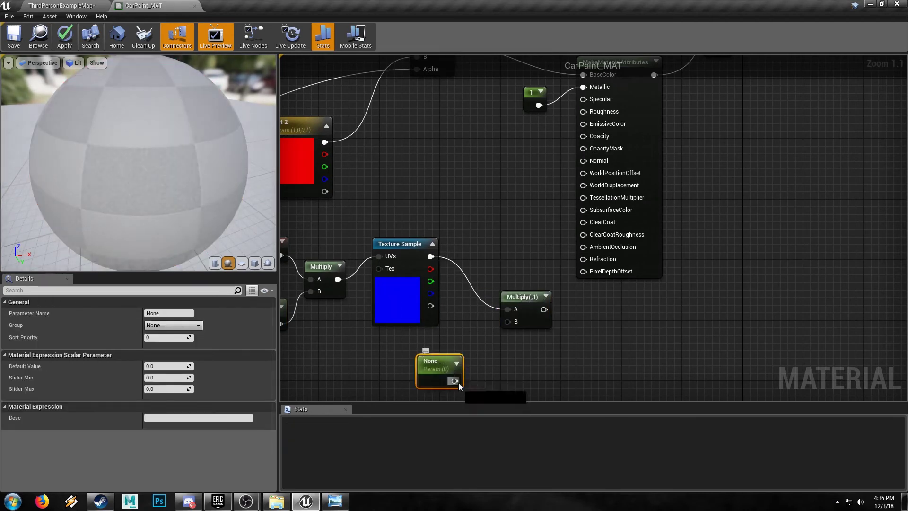
drag(455, 381, 508, 322)
click(176, 312)
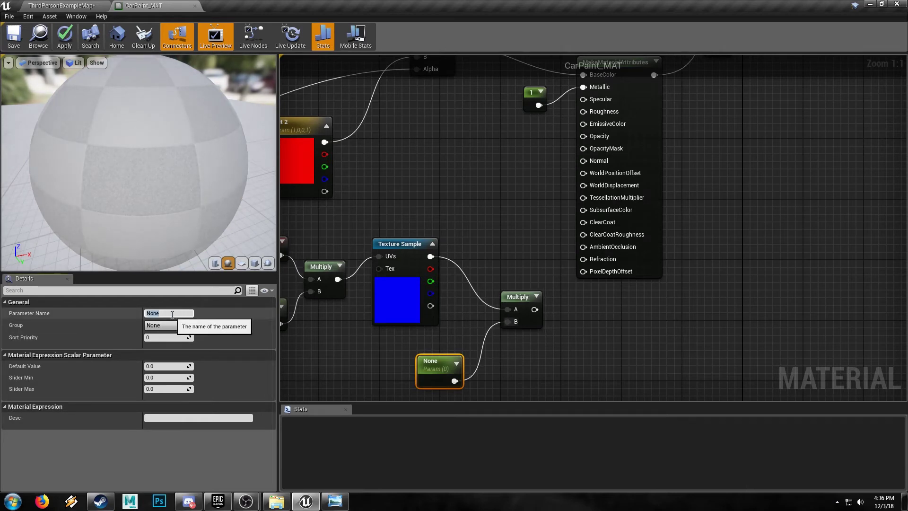
text(Flake Size)
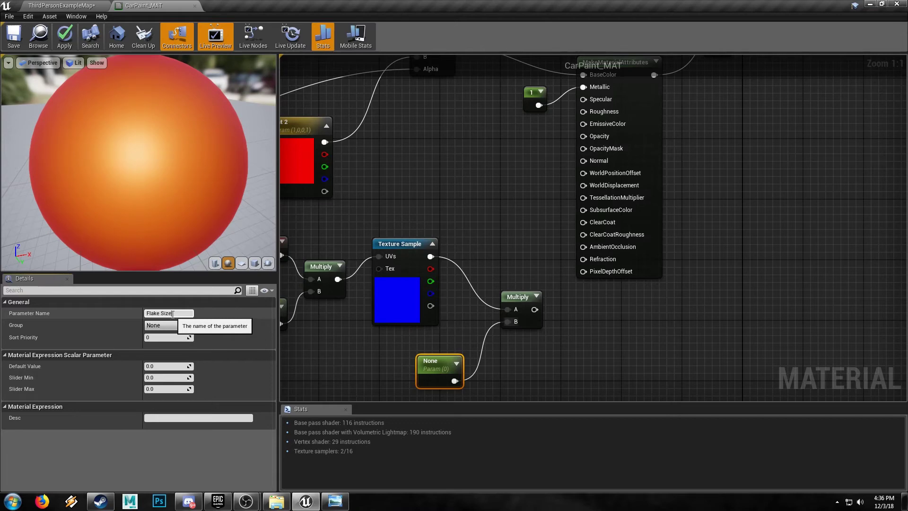
key(Return)
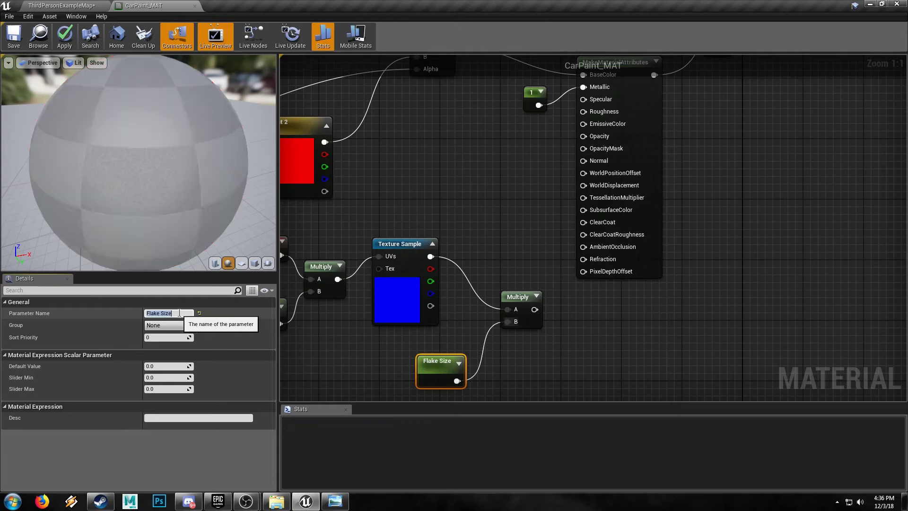
Connect the flake Multiply output to the Normal input of the metallic layer's MakeMaterialAttributes node and inspect the preview sphere.
right_drag(580, 342, 519, 400)
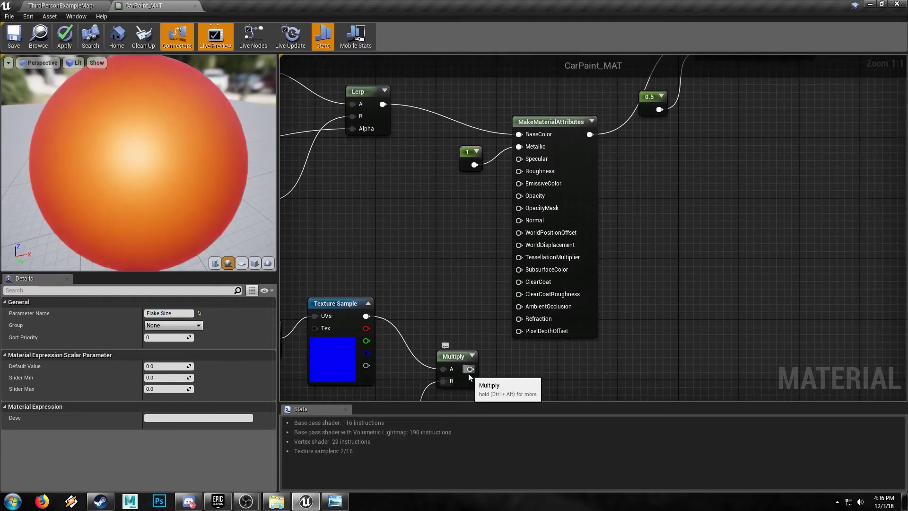
drag(470, 369, 519, 221)
right_drag(497, 230, 678, 303)
drag(206, 187, 134, 159)
scroll(134, 160, down, 5)
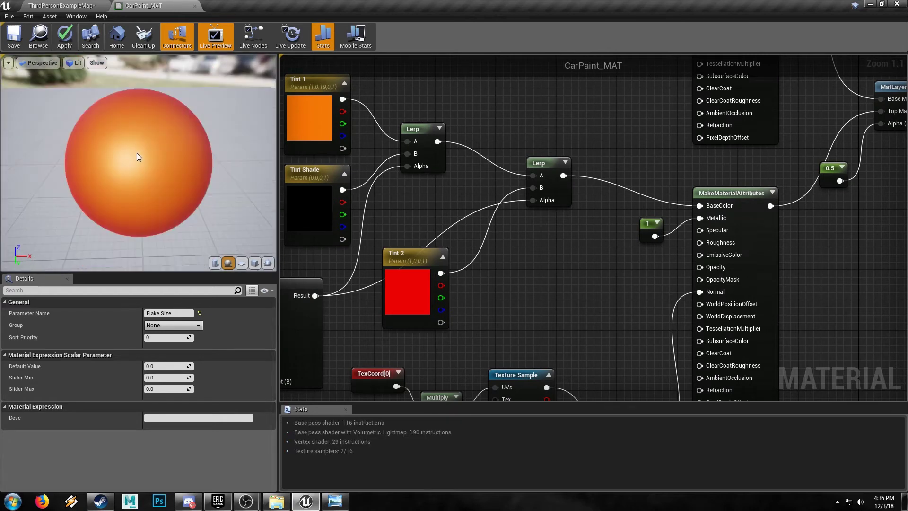
right_drag(138, 149, 138, 116)
scroll(125, 146, down, 6)
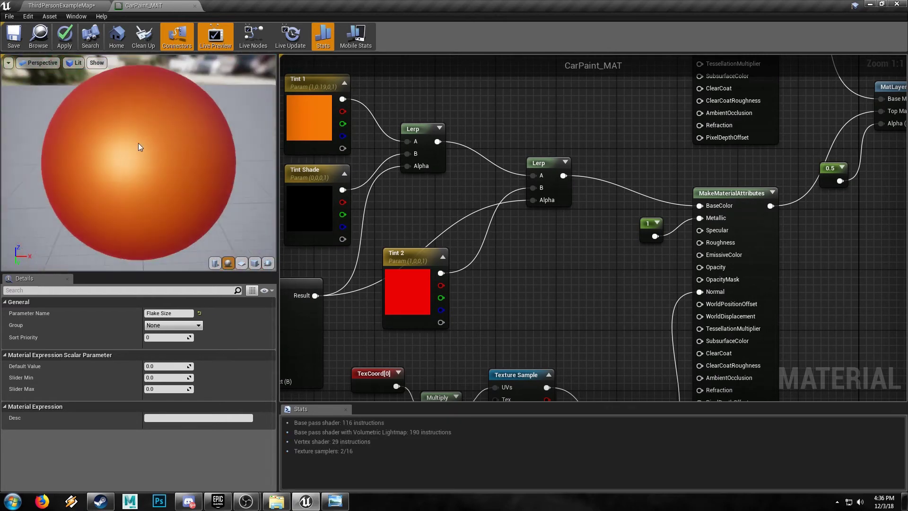
Copy the Fresnel_Function node with its Power constant and place the duplicates before the base layer's MakeMaterialAttributes node.
right_drag(567, 296, 588, 308)
right_drag(598, 260, 684, 186)
drag(682, 194, 665, 149)
click(482, 254)
right_drag(482, 256, 767, 141)
right_drag(638, 227, 627, 69)
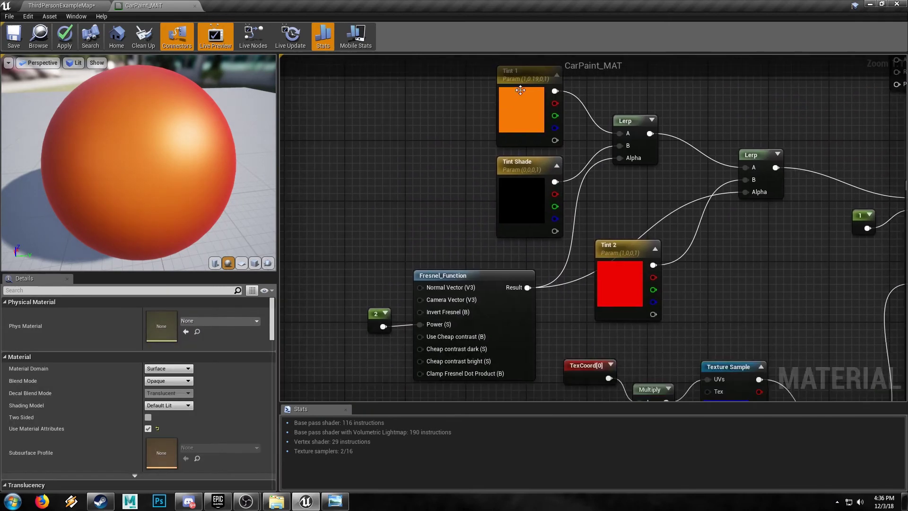
click(450, 331)
right_drag(668, 155, 550, 226)
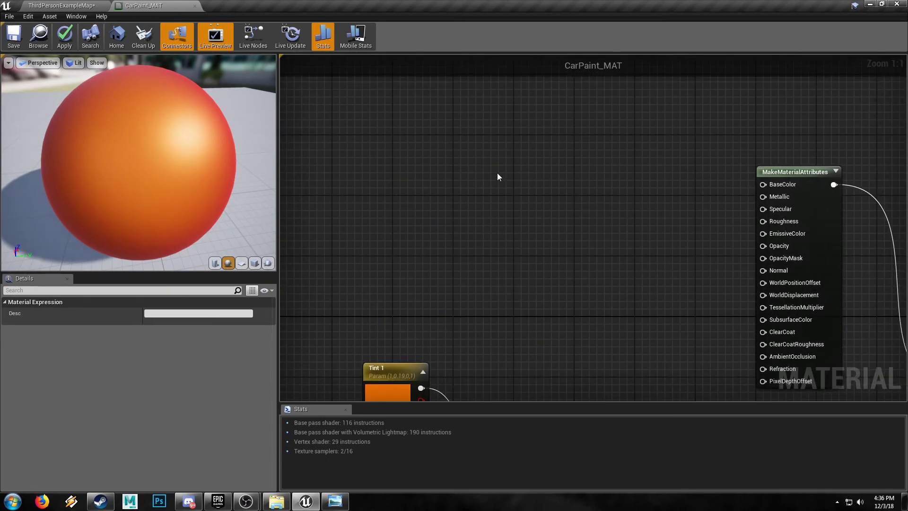
key(ctrl+v)
drag(529, 162, 416, 170)
Set the constant feeding the duplicated Fresnel_Function's Power input to 1.
click(370, 211)
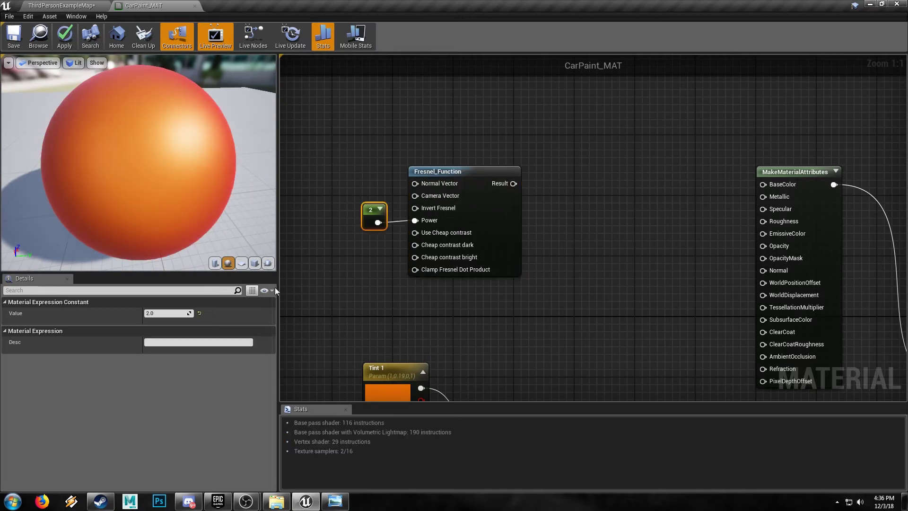
click(160, 312)
text(1)
key(Return)
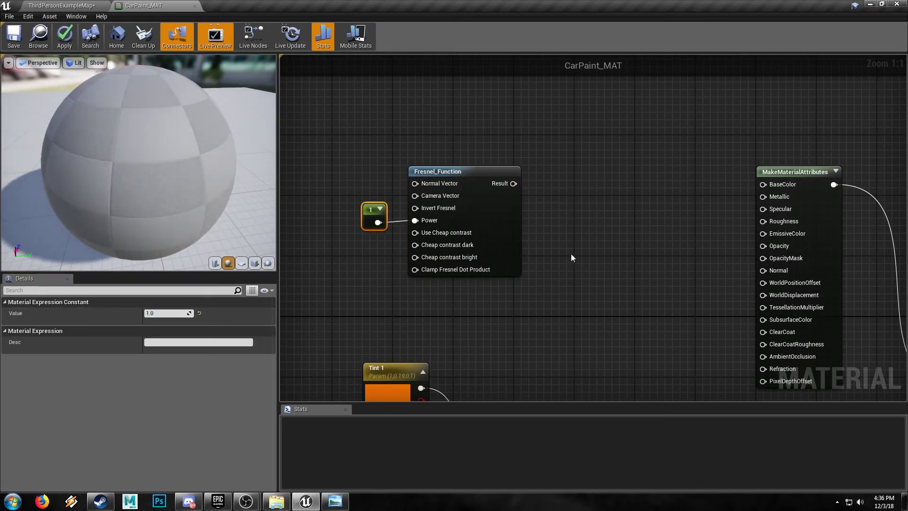
click(571, 252)
Create a Multiply node from the duplicated Fresnel_Function's Result output.
drag(512, 184, 523, 184)
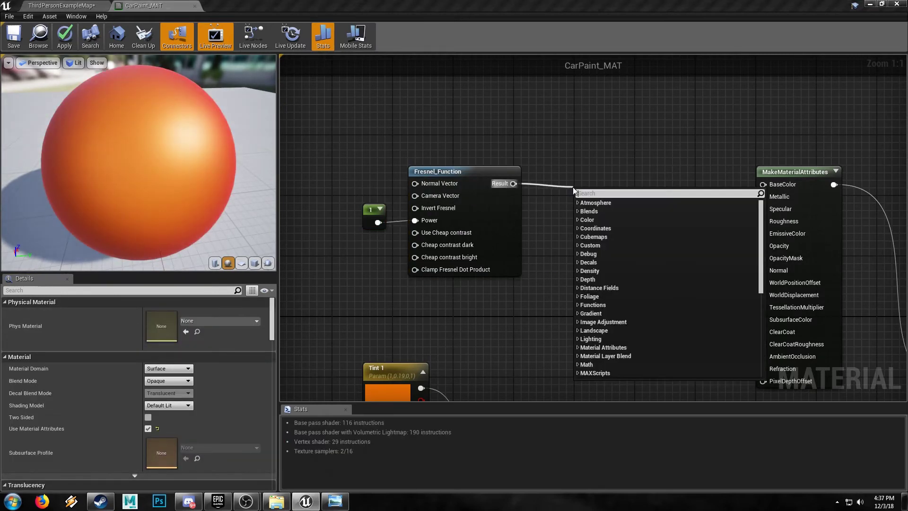
text(mult)
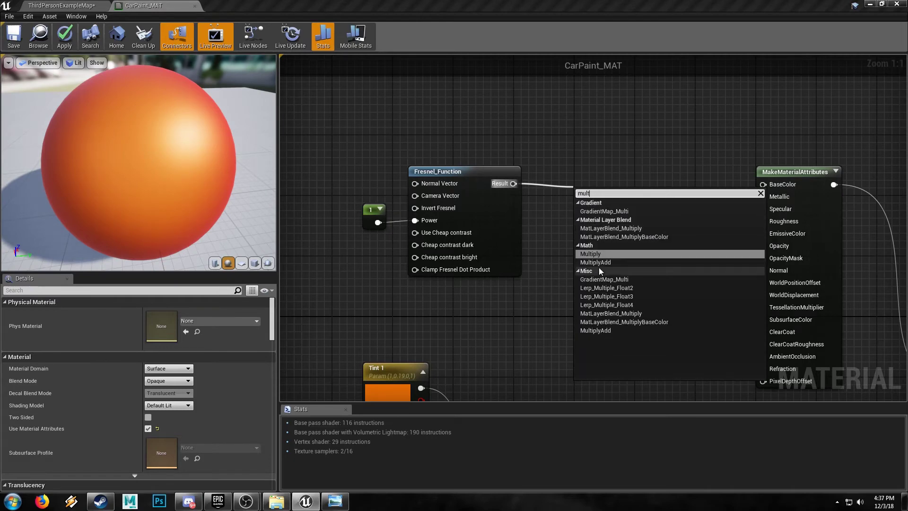
click(600, 253)
Feed a scalar parameter named Roughness Power into the new Multiply's B input and connect Multiply to the base layer's Roughness.
drag(581, 218, 581, 277)
text(sca)
key(Return)
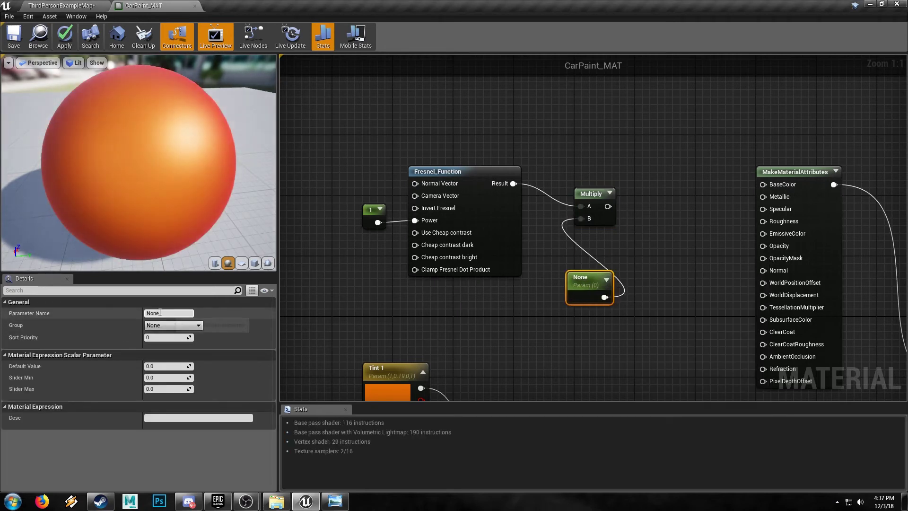
click(160, 312)
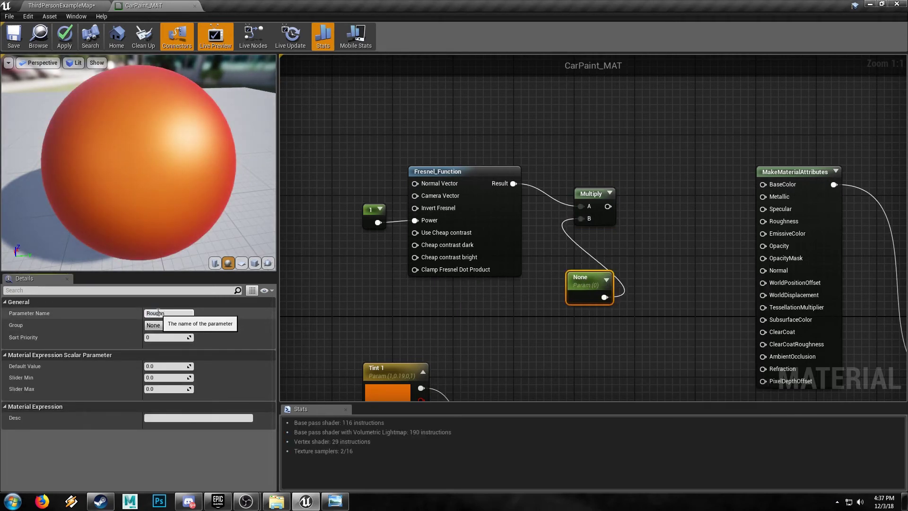
text(Roughness Power)
key(Return)
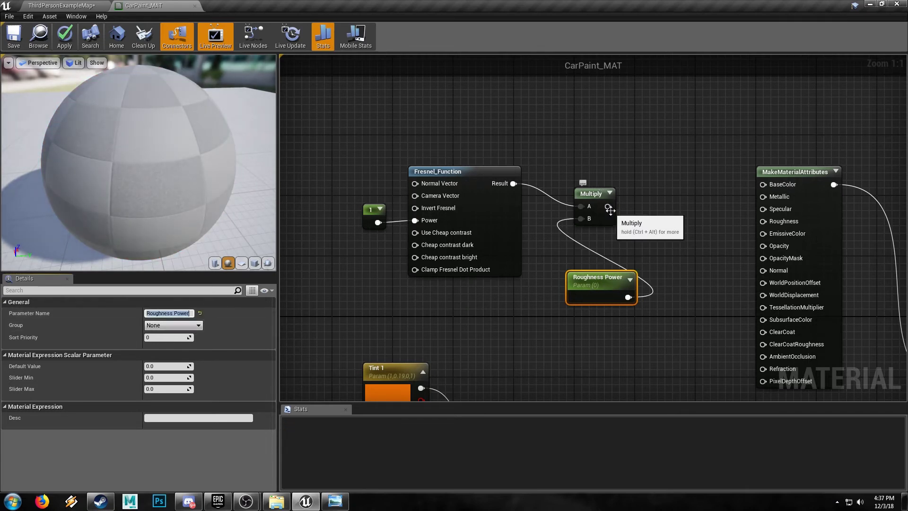
drag(608, 206, 763, 222)
Preview the base layer's MakeMaterialAttributes node on the sphere, examine its reflections, and stop previewing it.
right_drag(786, 180, 615, 189)
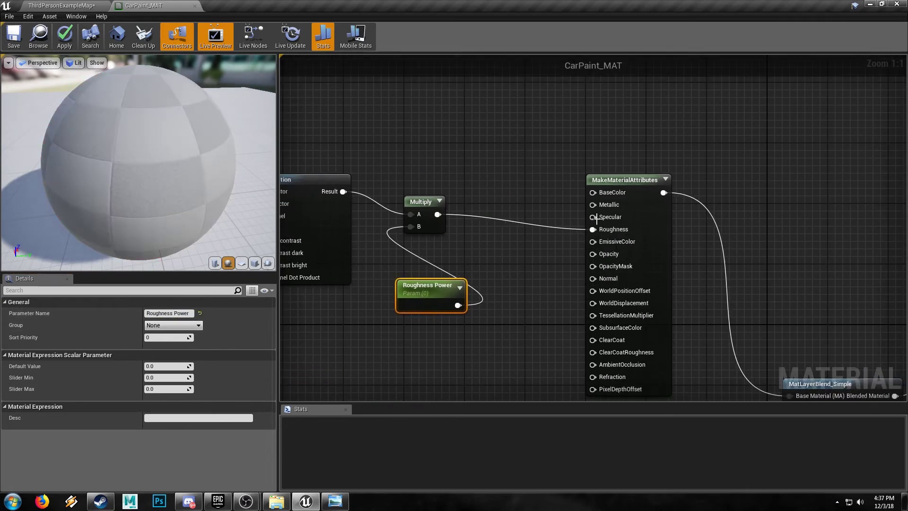
click(610, 179)
right_click(600, 177)
click(623, 182)
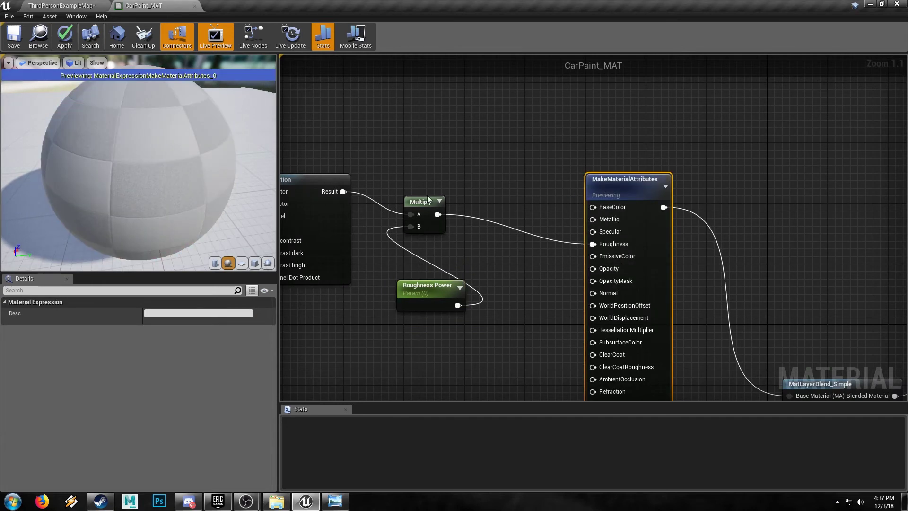
drag(234, 184, 163, 194)
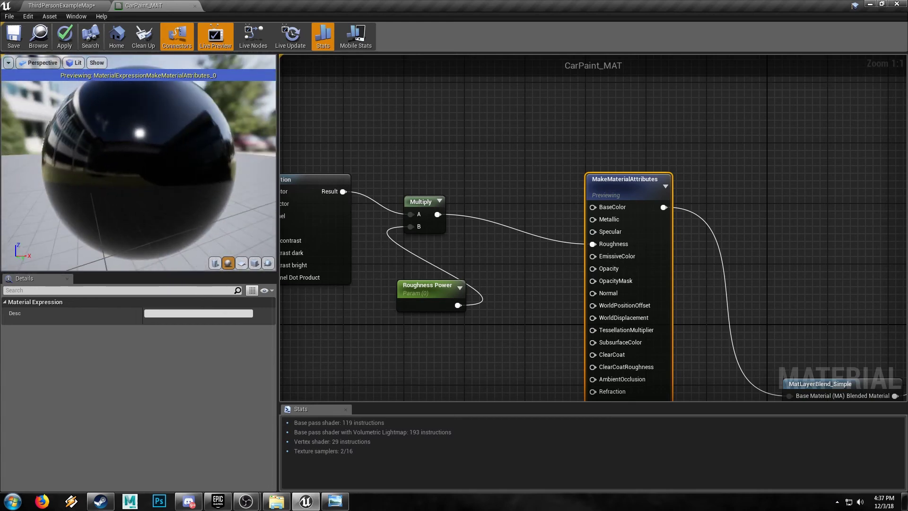
right_click(635, 187)
click(652, 183)
Preview the metallic layer's MakeMaterialAttributes node and examine the flake surface on the sphere up close.
right_drag(499, 366, 536, 120)
click(501, 198)
right_drag(602, 216, 463, 215)
click(550, 253)
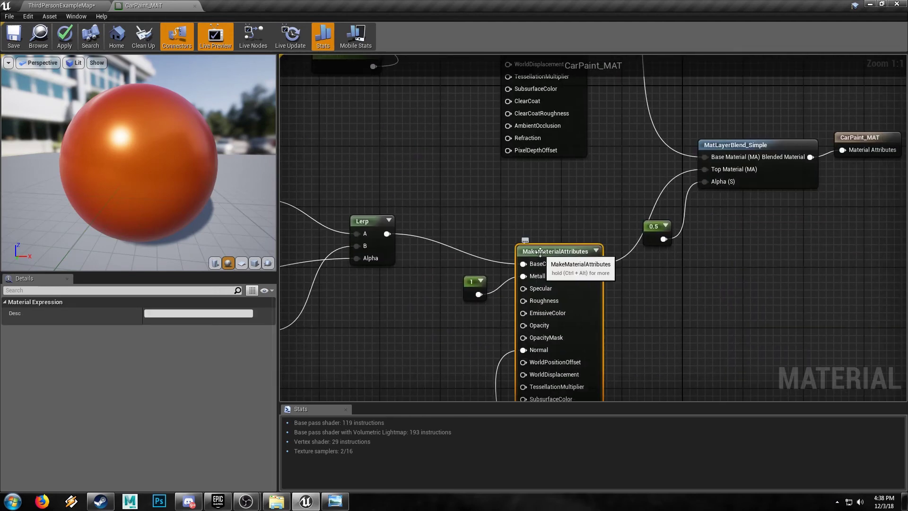
right_click(550, 255)
click(550, 256)
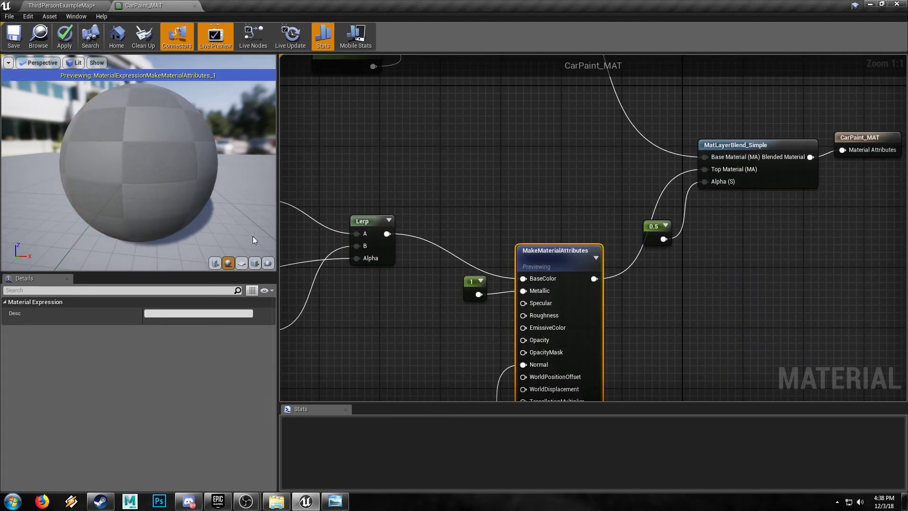
drag(102, 143, 194, 174)
scroll(103, 145, up, 3)
mouse_move(105, 144)
right_down()
mouse_move(149, 185)
mouse_move(156, 146)
right_up()
mouse_move(156, 146)
mouse_down()
mouse_move(142, 156)
mouse_move(151, 141)
mouse_up()
Check the default values of the Flake Scale and Flake Size parameters.
right_drag(383, 353, 559, 211)
click(403, 278)
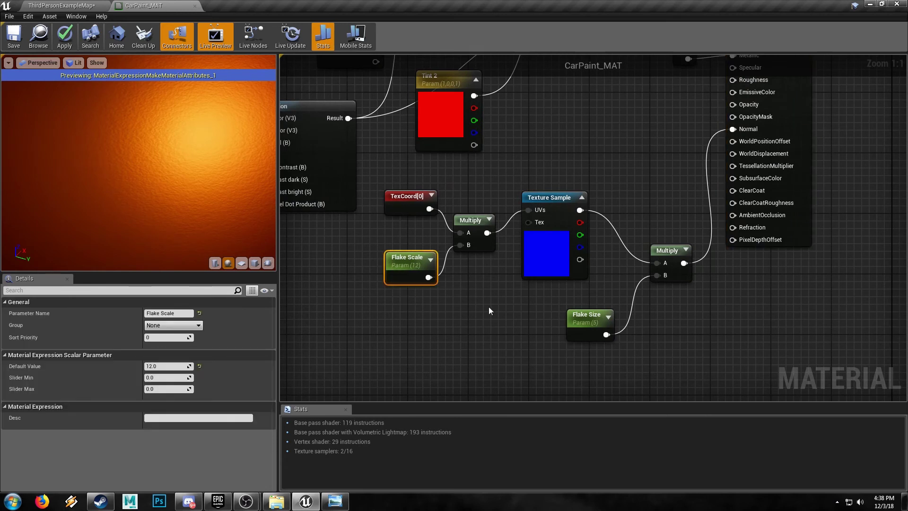
click(583, 325)
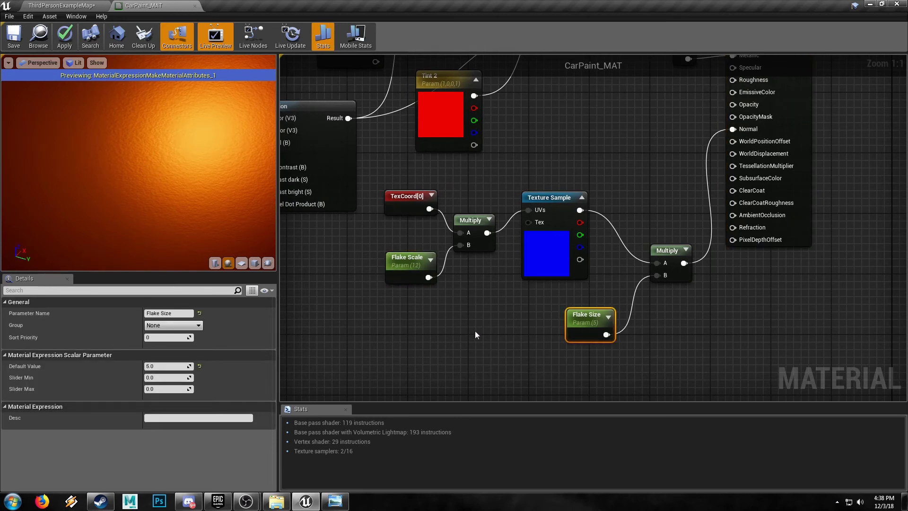
right_drag(678, 310, 636, 334)
Delete the 0.5 constant feeding MatLayerBlend_Simple's Alpha and stop previewing the metallic layer's MakeMaterialAttributes node.
right_drag(764, 285, 440, 266)
drag(483, 308, 482, 307)
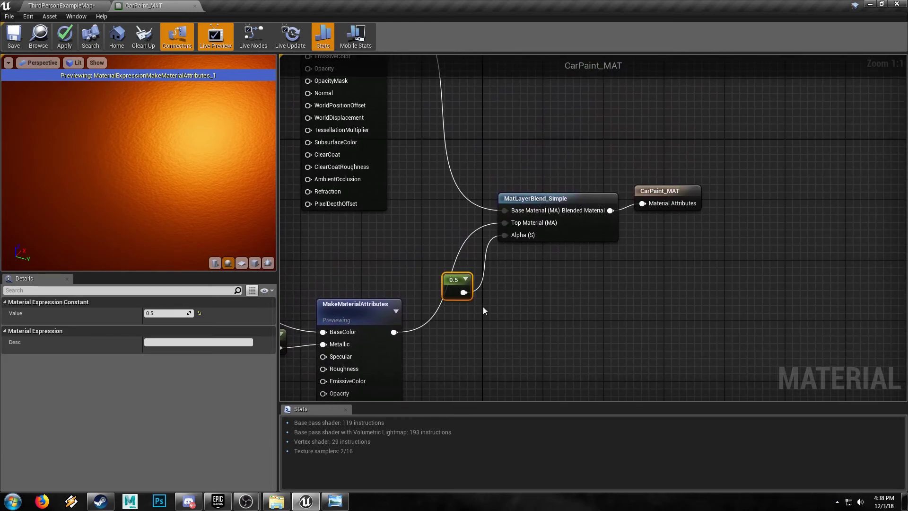
key(Delete)
right_click(360, 305)
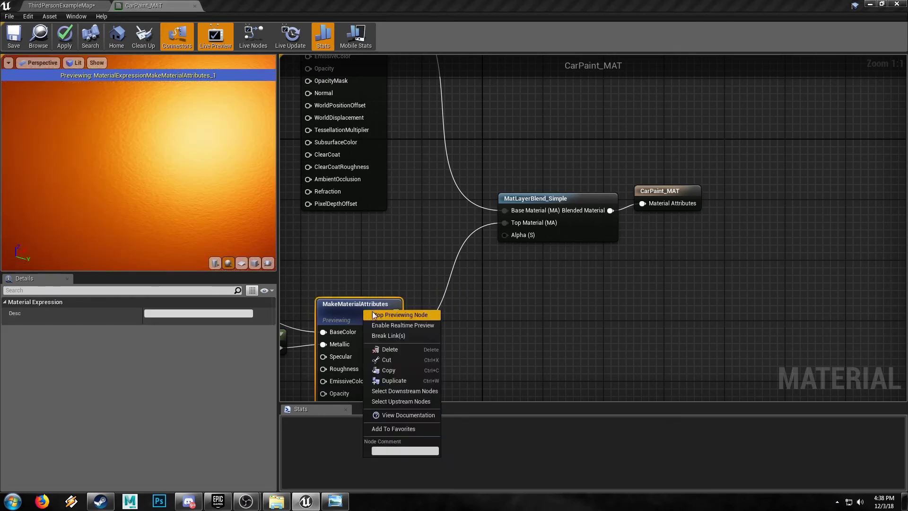
click(401, 315)
Move the MatLayerBlend_Simple and CarPaint_MAT nodes farther away from the two MakeMaterialAttributes nodes.
drag(503, 161, 789, 188)
scroll(185, 217, up, 3)
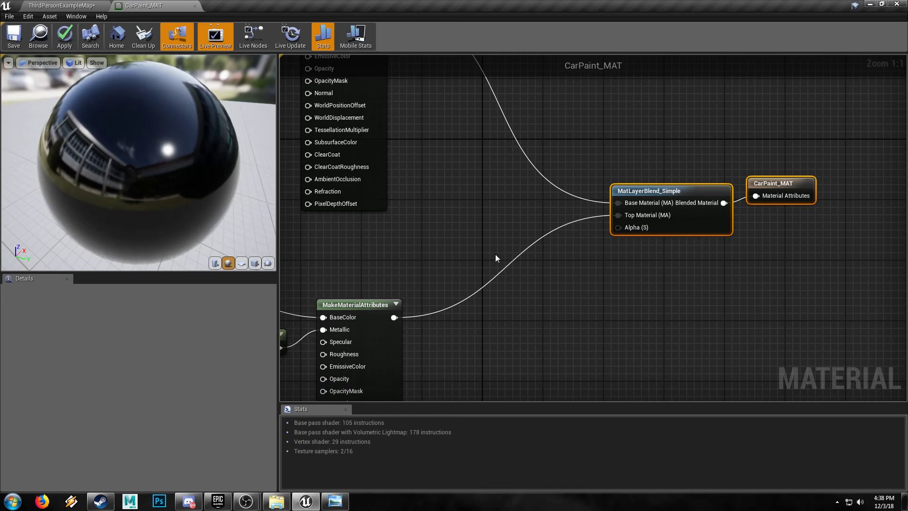
scroll(498, 254, down, 1)
Duplicate the Fresnel_Function node without its constant and place the copy beneath MatLayerBlend_Simple.
right_drag(459, 226, 686, 400)
right_drag(418, 292, 579, 257)
click(440, 162)
right_drag(629, 274, 280, 112)
key(ctrl+v)
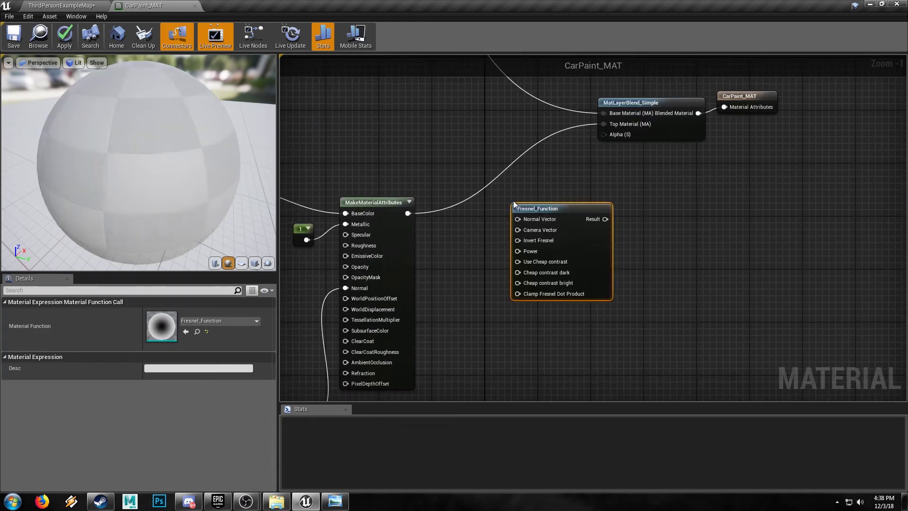
drag(555, 208, 596, 207)
click(495, 256)
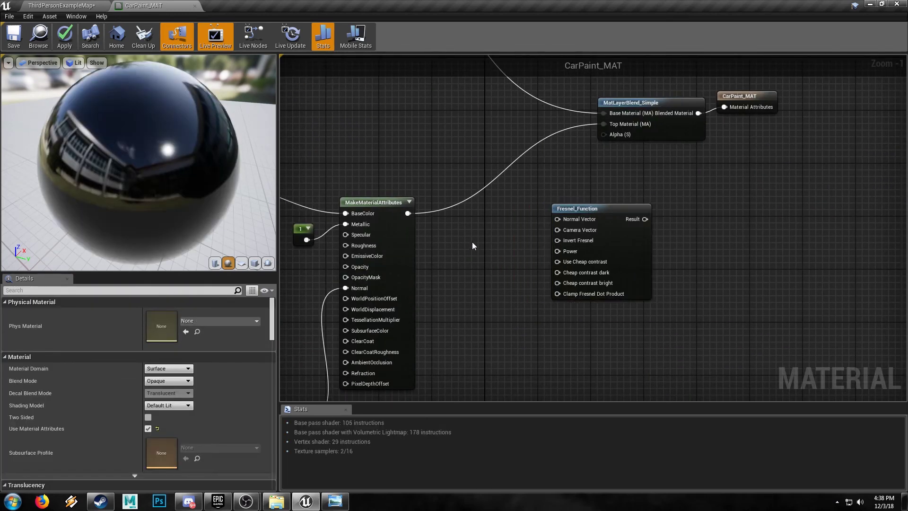
Add a Static Bool node, connect it to the new Fresnel_Function's Invert Fresnel input, and set it to true.
right_click(473, 242)
text(static bool)
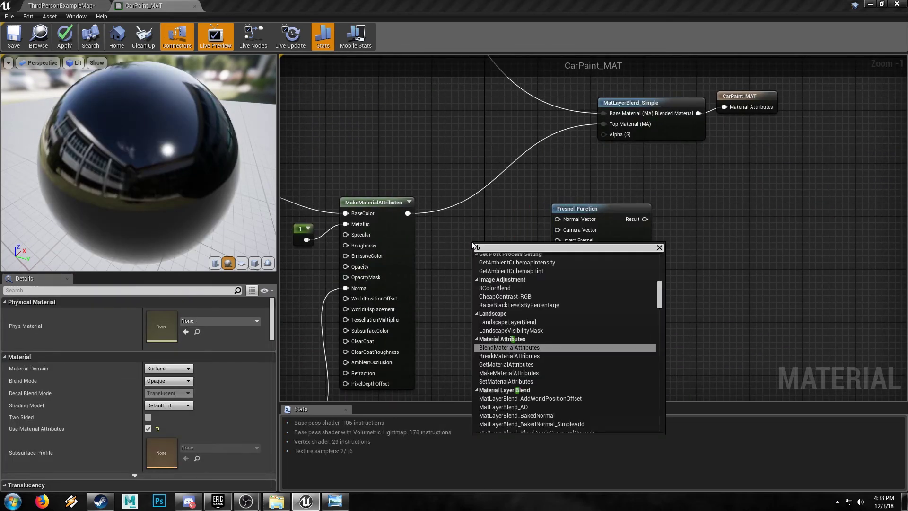
click(509, 266)
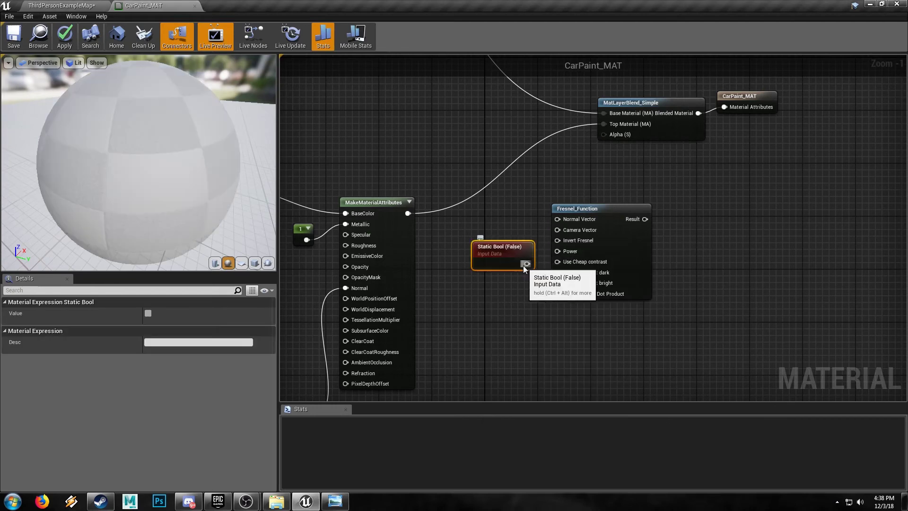
drag(527, 264, 558, 240)
drag(498, 247, 498, 229)
click(148, 313)
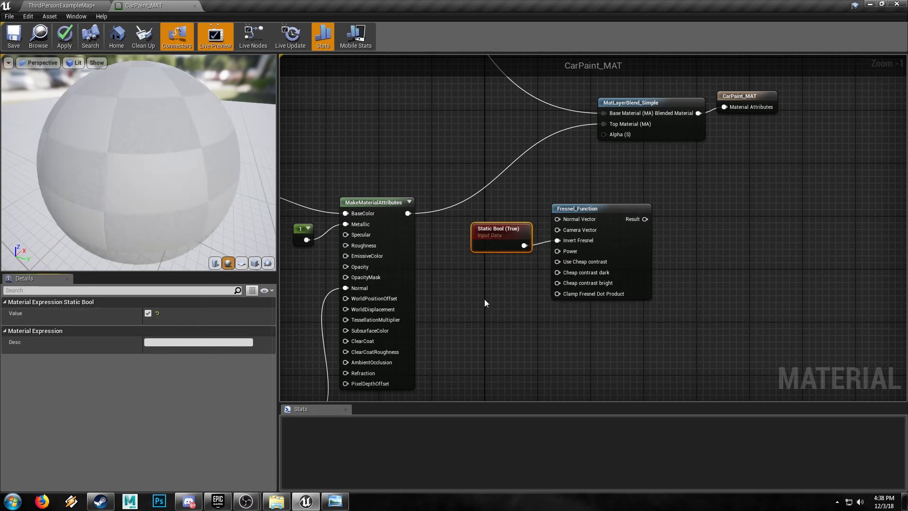
click(514, 307)
right_drag(567, 284, 471, 246)
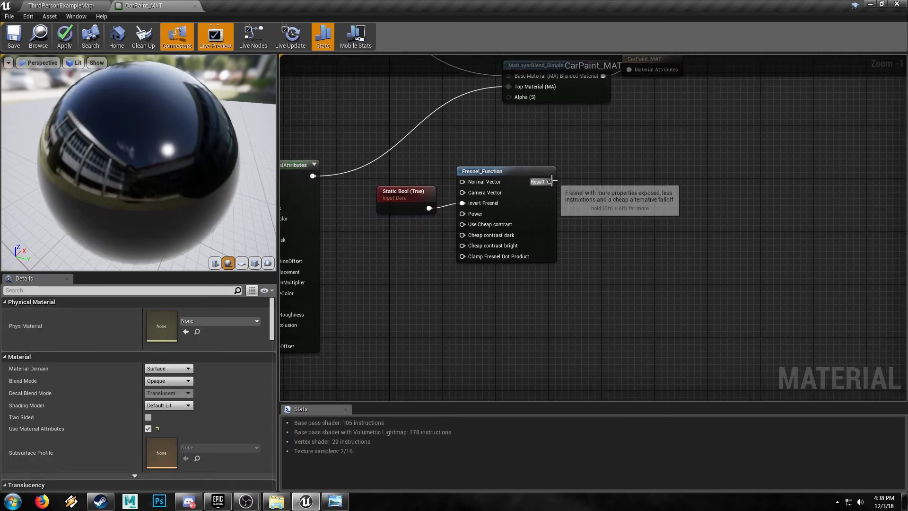
drag(550, 182, 605, 201)
text(lerp)
key(Return)
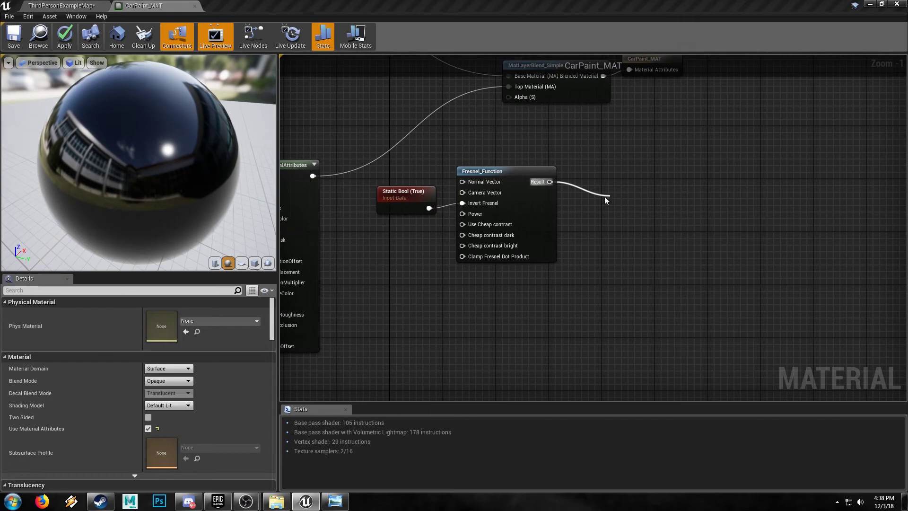
key(Delete)
right_click(605, 201)
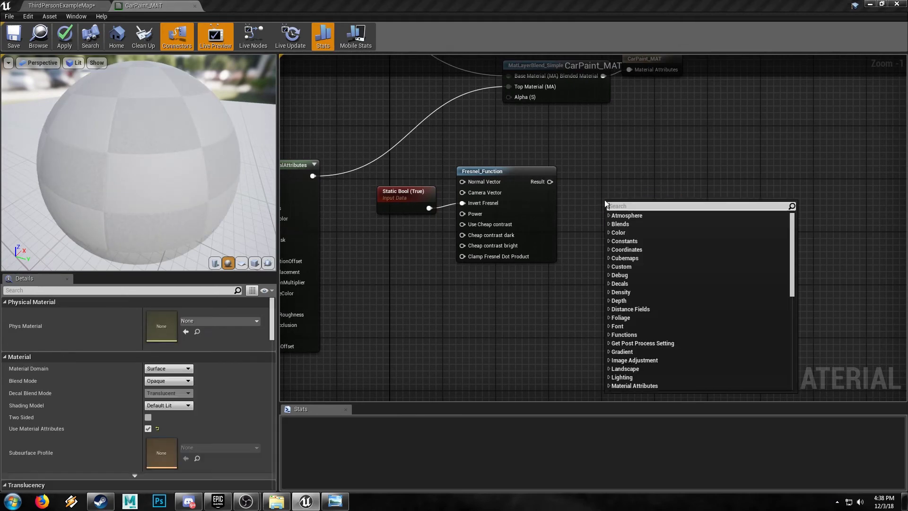
click(575, 187)
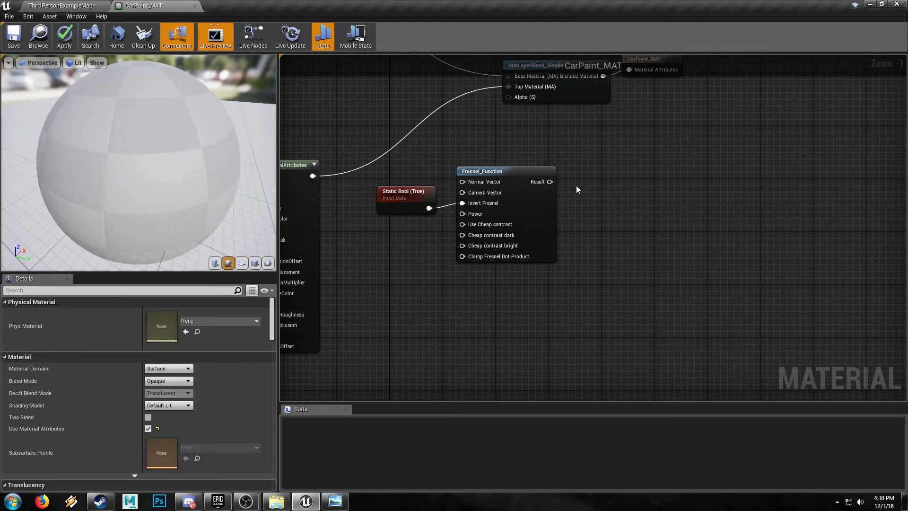
Add a Lerp node beside the new Fresnel_Function, feeding A from the Fresnel Result and B from the flake normal's Multiply output.
click(611, 200)
drag(618, 203, 632, 198)
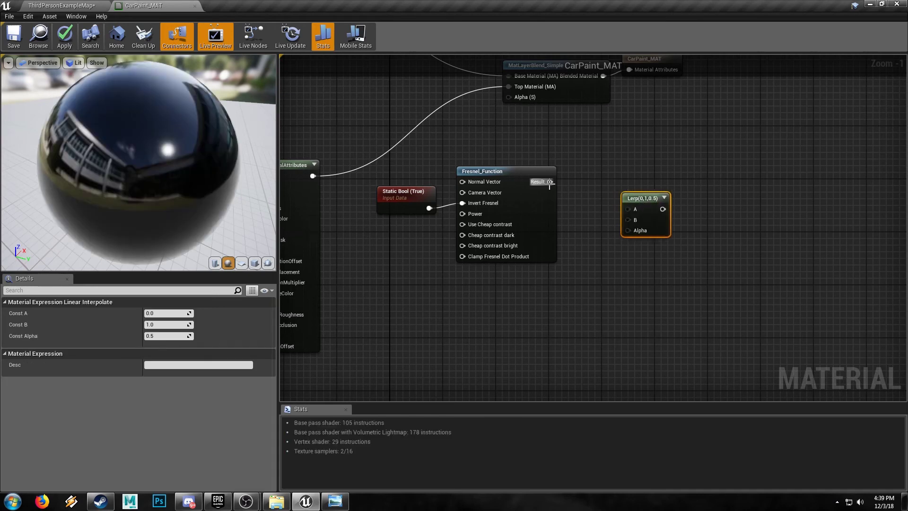
drag(549, 182, 628, 208)
right_drag(585, 293, 732, 155)
drag(356, 244, 776, 83)
right_drag(520, 277, 373, 421)
right_drag(641, 268, 554, 306)
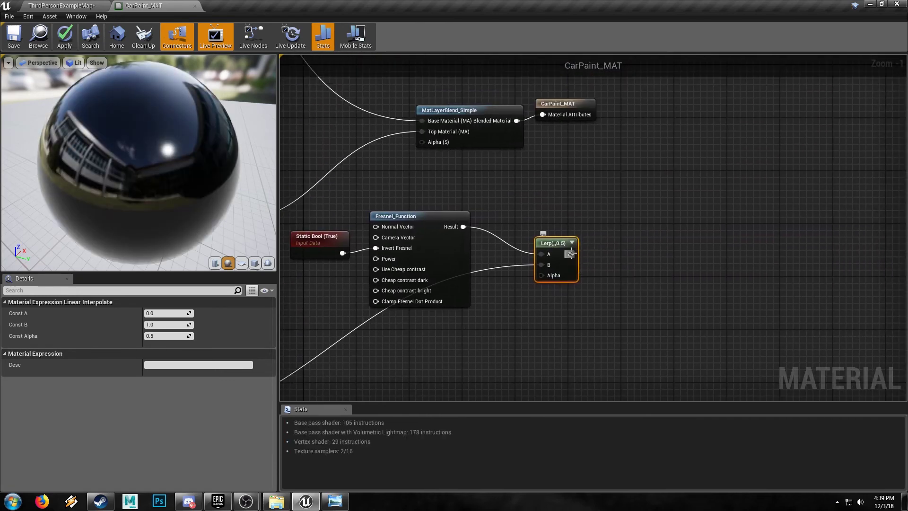
Connect the new Lerp's output to MatLayerBlend_Simple's Alpha and save the CarPaint_MAT material.
drag(570, 254, 422, 142)
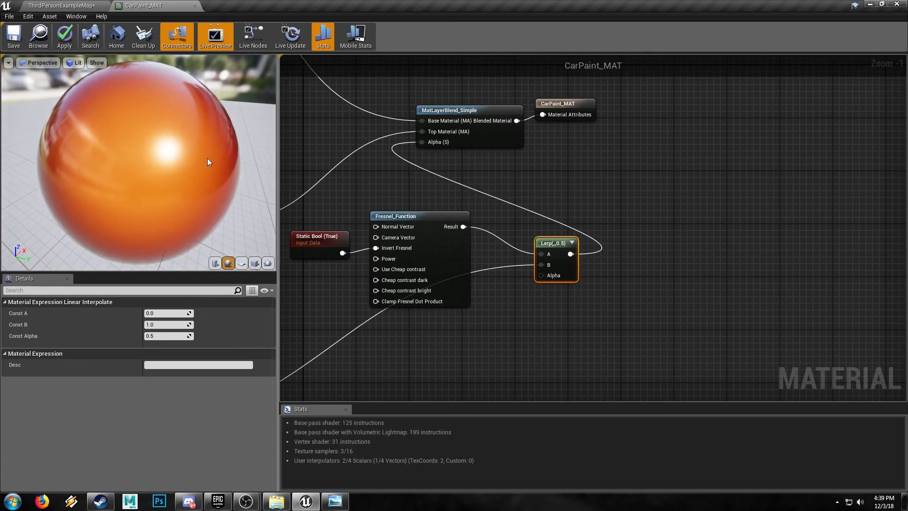
drag(207, 158, 218, 139)
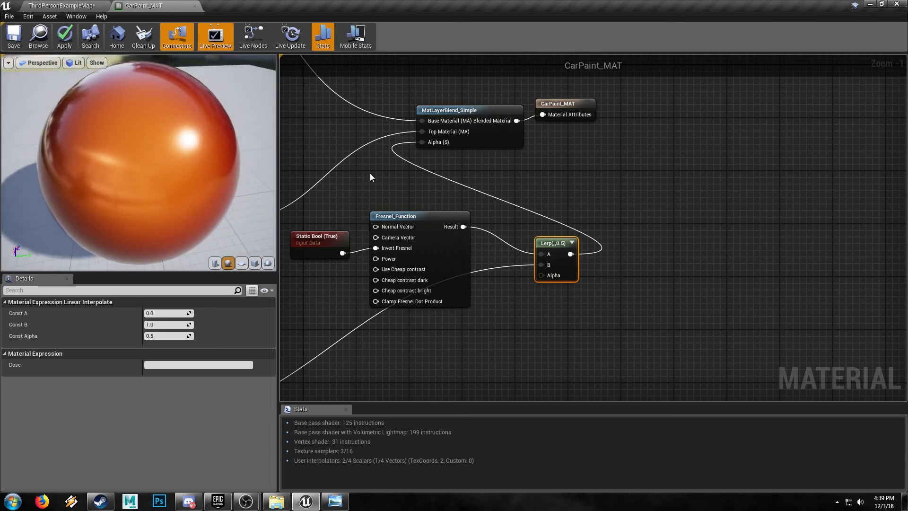
right_drag(370, 178, 641, 244)
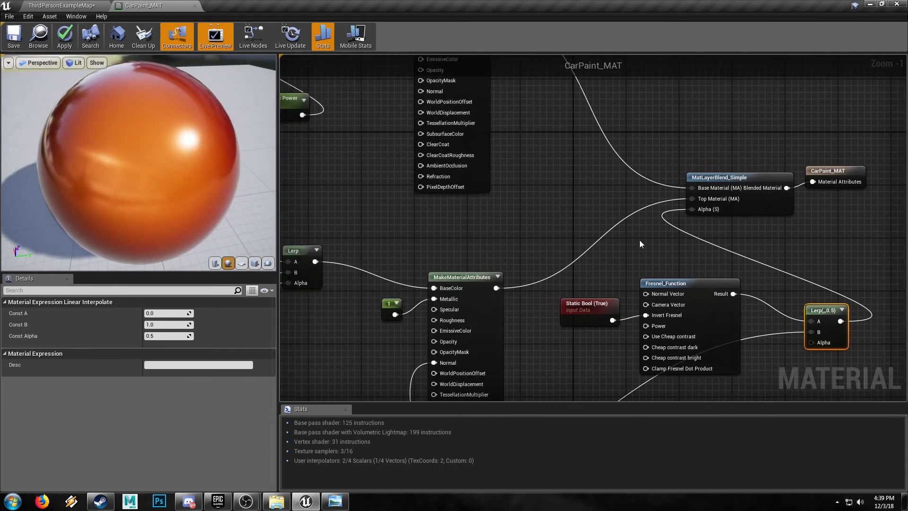
click(22, 45)
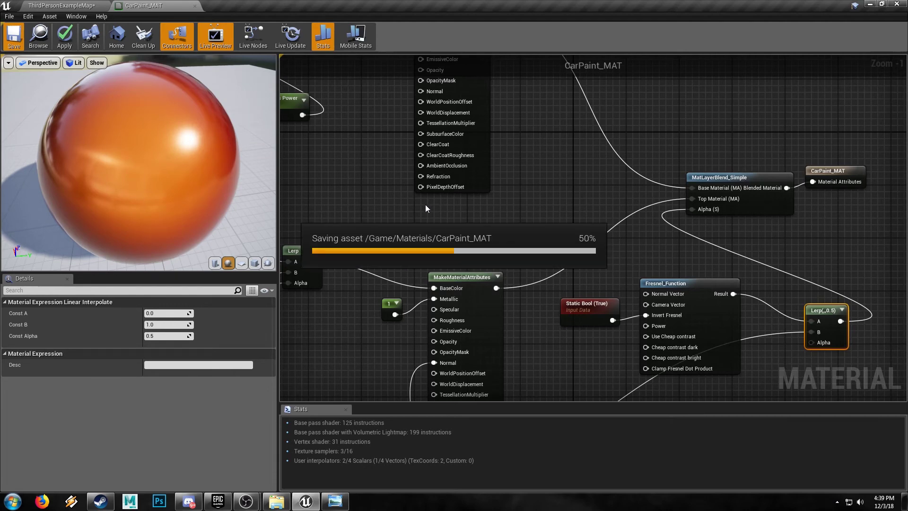
Spread the glossy and metallic layer node groups farther apart and bring the blend's Fresnel and Lerp nodes closer to the metallic layer.
scroll(419, 206, down, 4)
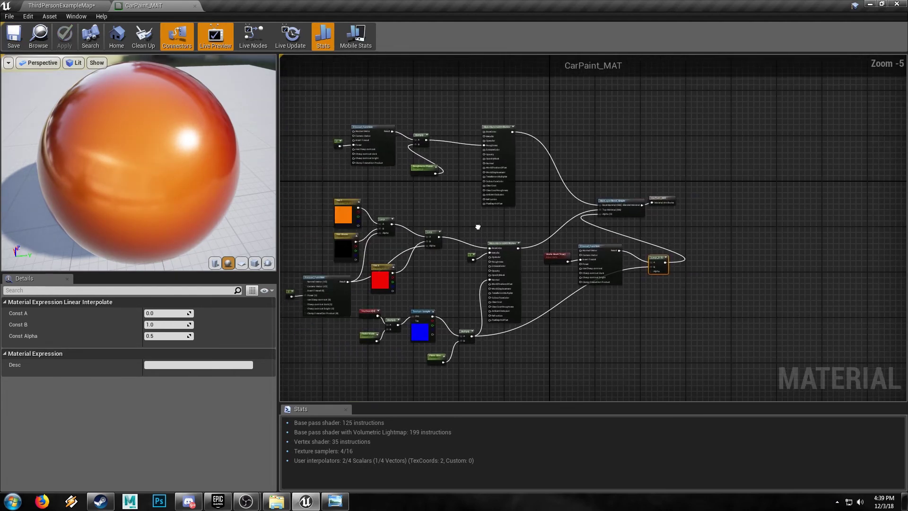
right_drag(516, 232, 542, 243)
drag(495, 157, 578, 130)
drag(367, 215, 600, 376)
drag(590, 293, 549, 310)
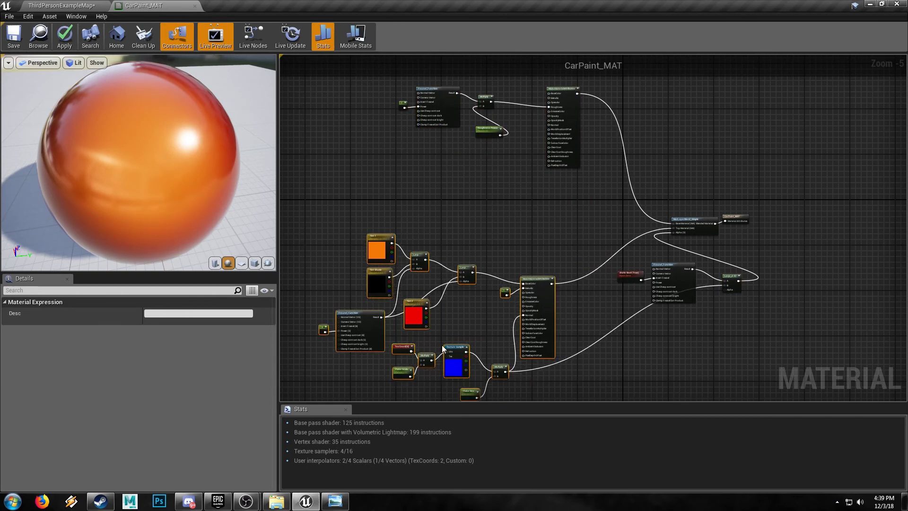
drag(613, 248, 701, 299)
click(639, 264)
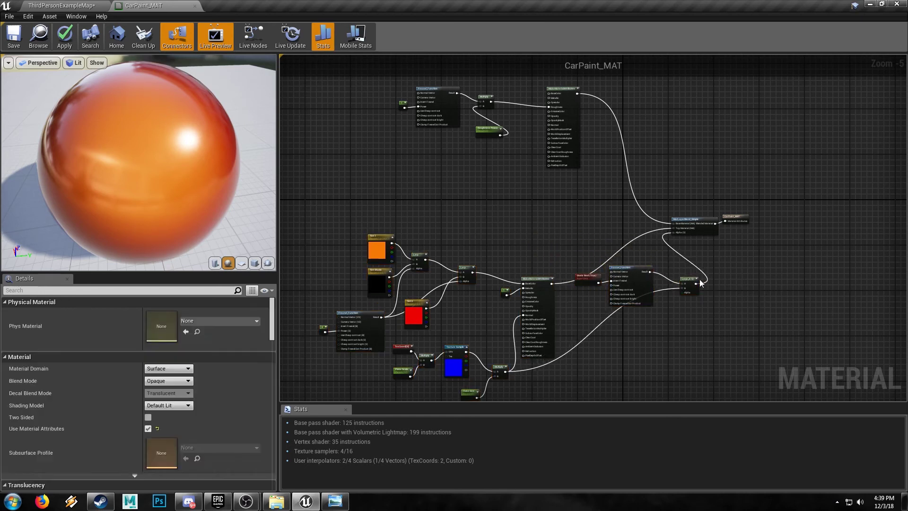
In the ThirdPersonExampleMap level, deselect the preview mesh, open CarPaint_MAT_Inst and enable the Tint 1, Tint 2 and Tint Shade overrides.
click(55, 4)
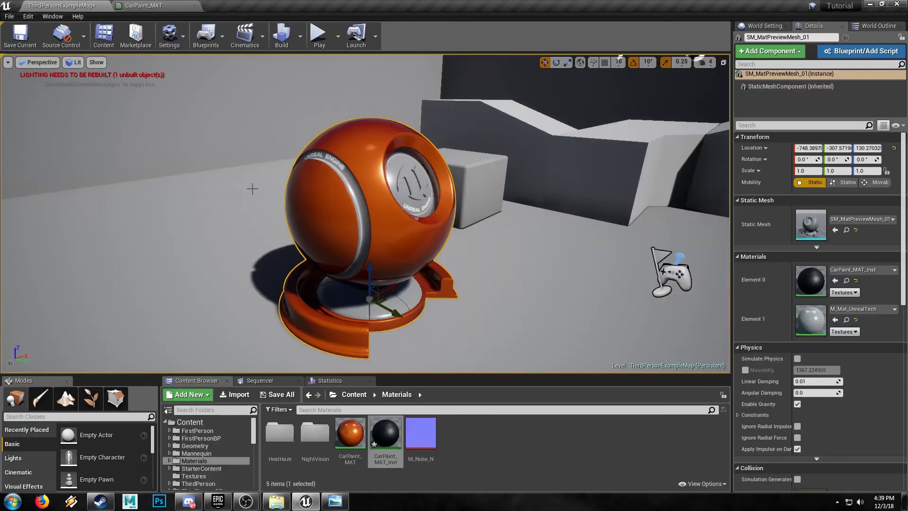
alt+drag(479, 270, 595, 276)
click(876, 25)
click(794, 321)
alt+drag(715, 369, 518, 309)
scroll(517, 309, up, 4)
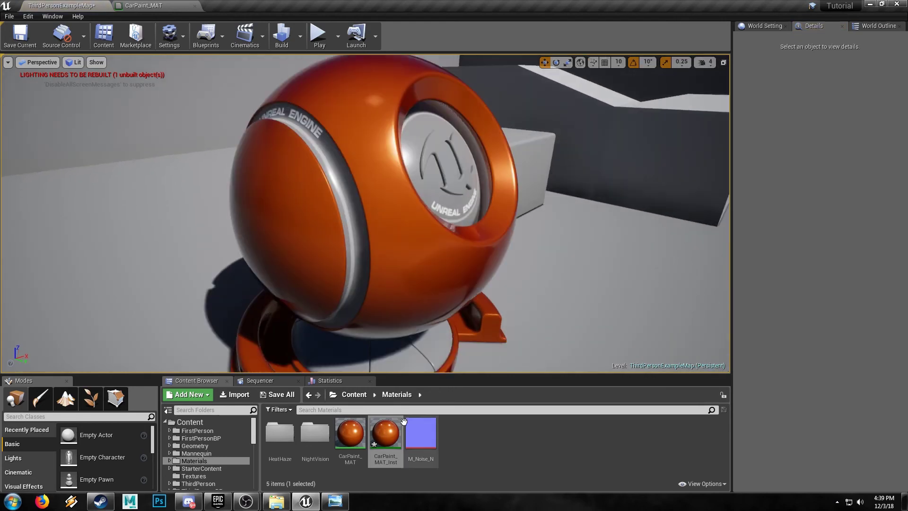
double_click(386, 432)
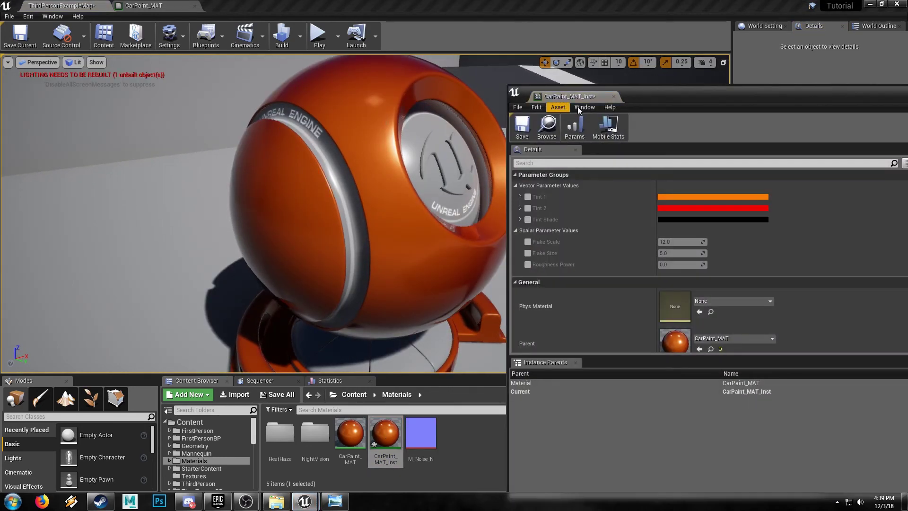
click(527, 197)
click(528, 208)
click(527, 220)
click(705, 220)
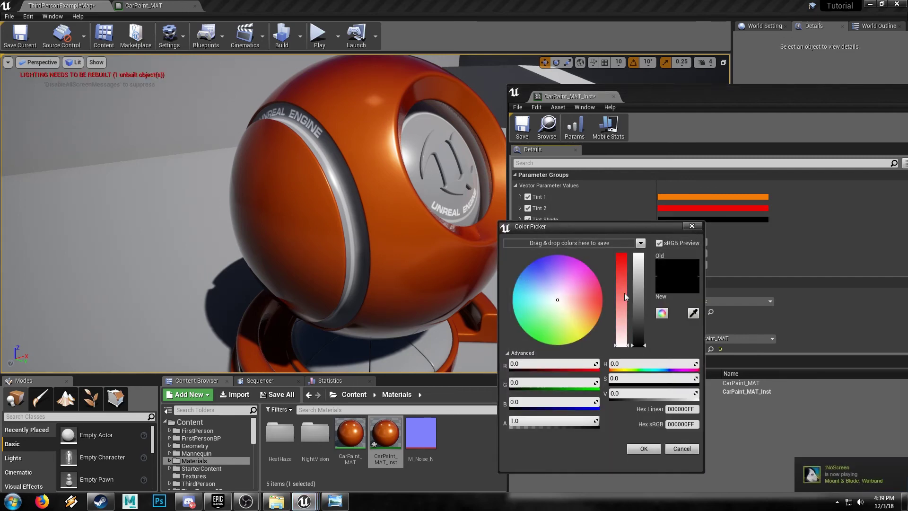
mouse_move(623, 299)
mouse_down()
mouse_move(625, 267)
mouse_move(624, 308)
mouse_up()
click(638, 270)
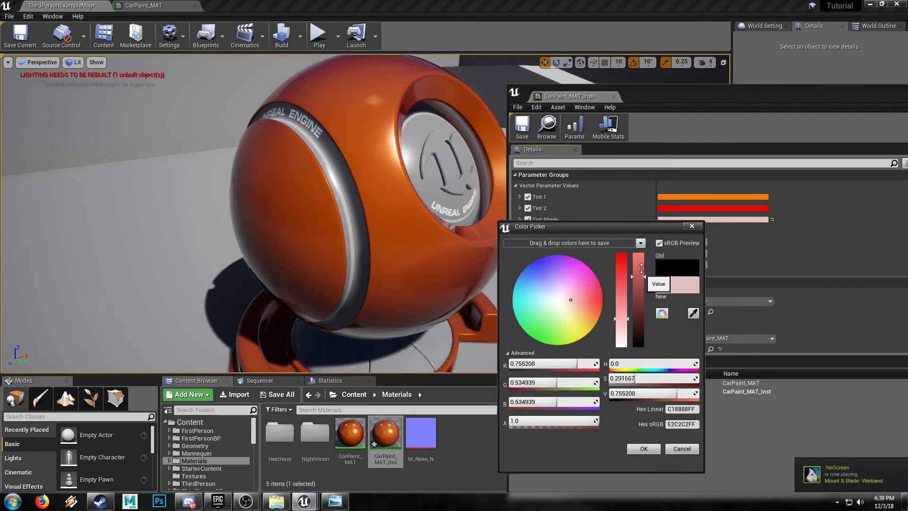
drag(644, 246, 640, 251)
mouse_move(546, 268)
mouse_down()
mouse_move(535, 262)
mouse_move(581, 268)
mouse_move(567, 278)
mouse_move(584, 293)
mouse_up()
click(677, 449)
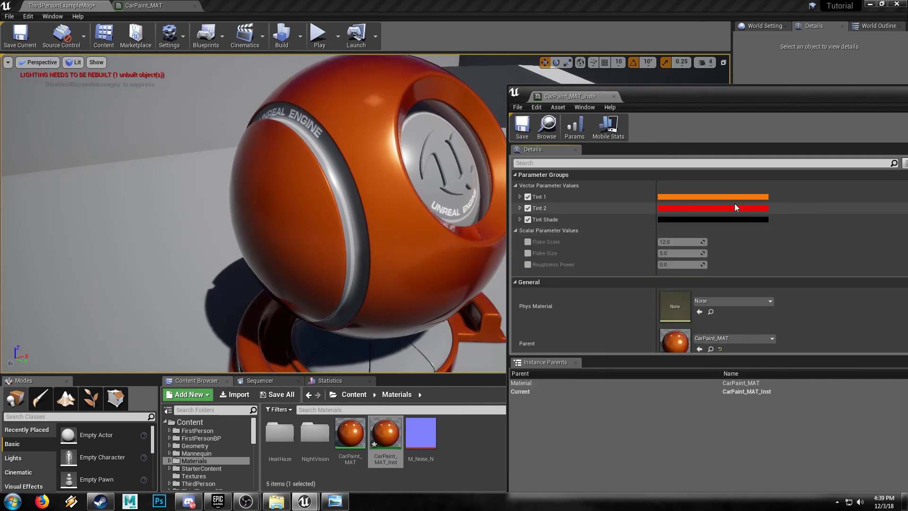
Set the material instance's Tint 2 to deep blue and Tint 1 to light blue.
click(719, 207)
drag(571, 256, 547, 242)
click(655, 434)
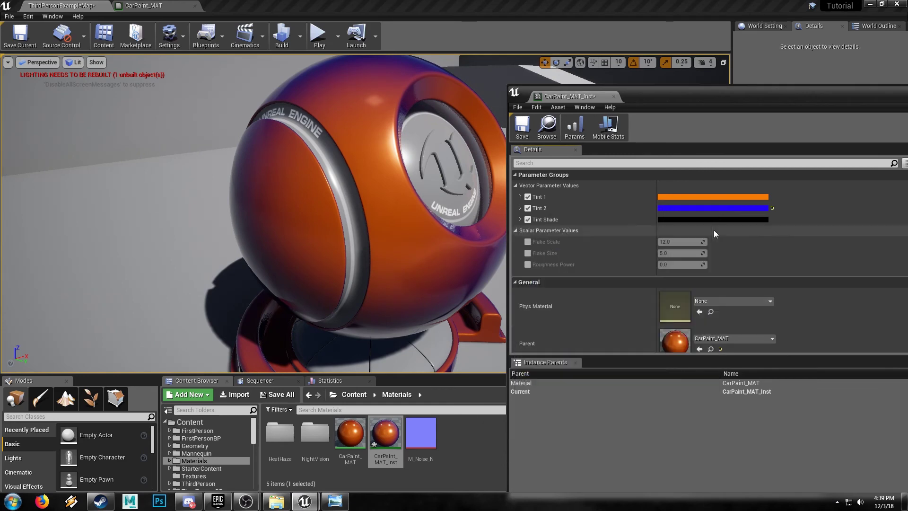
click(711, 197)
drag(532, 246, 521, 240)
click(649, 423)
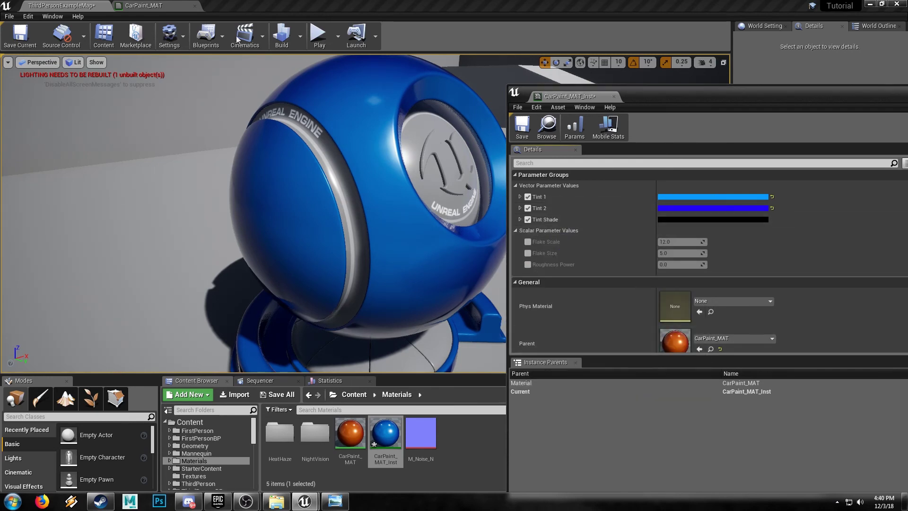
In the CarPaint_MAT graph, set the Roughness Power parameter's default value to -10.
click(150, 7)
right_drag(358, 128, 299, 175)
right_drag(382, 185, 507, 228)
scroll(424, 213, up, 4)
click(477, 199)
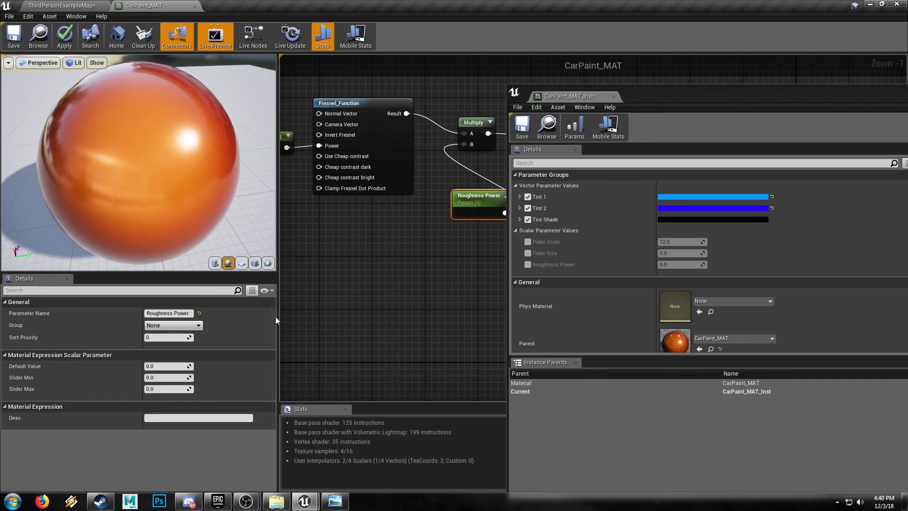
click(156, 366)
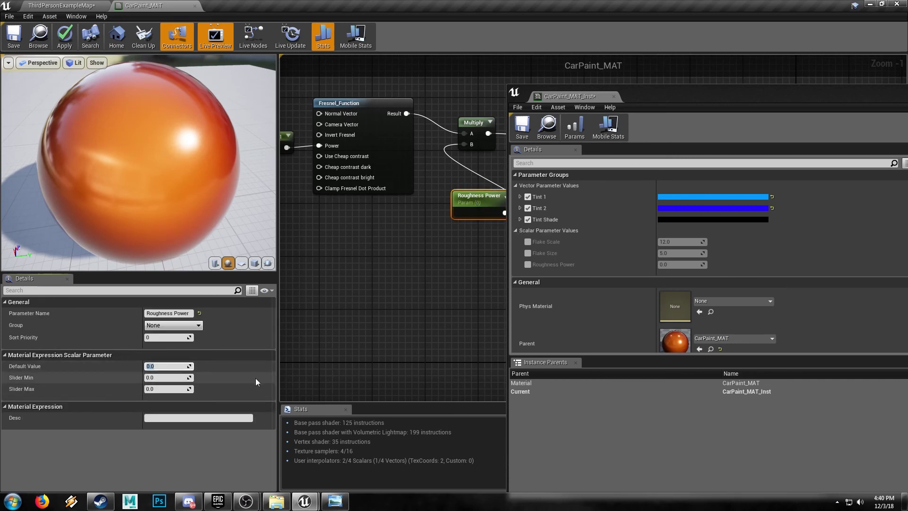
text(-10)
key(Return)
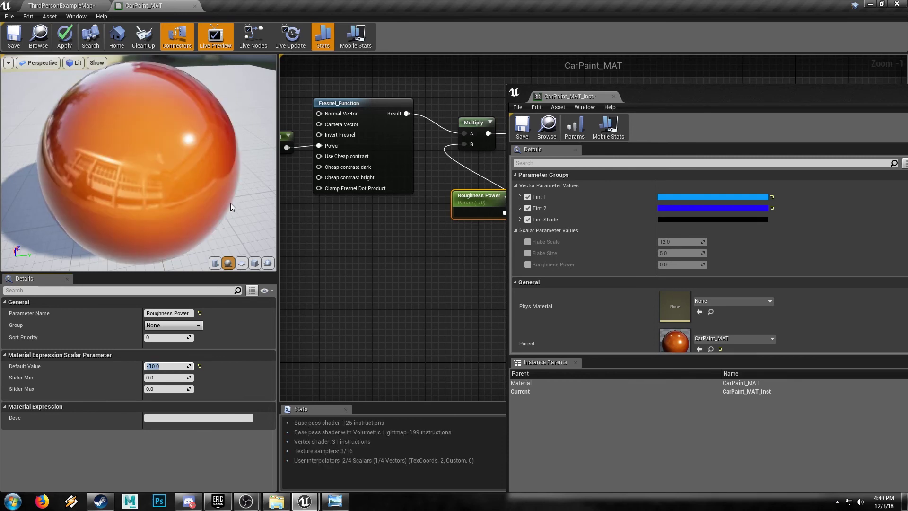
click(457, 266)
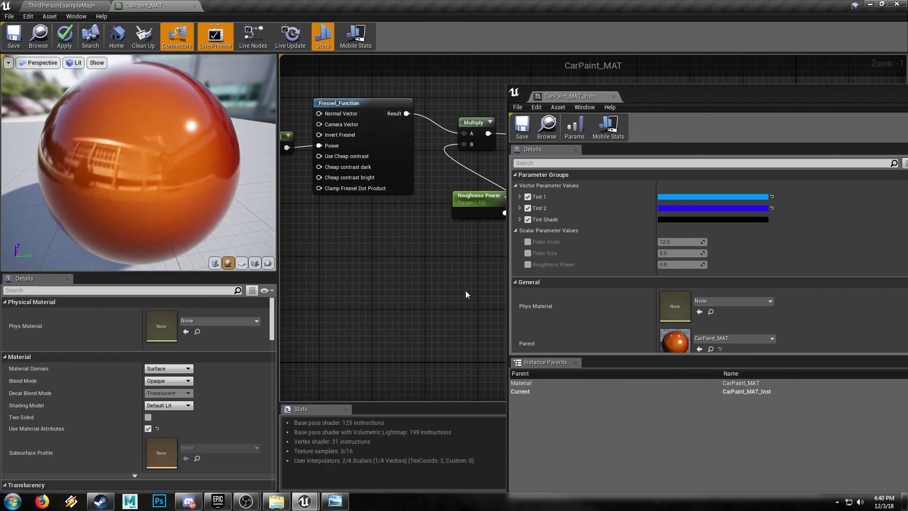
right_drag(442, 310, 380, 150)
right_drag(395, 180, 515, 209)
right_drag(427, 154, 379, 173)
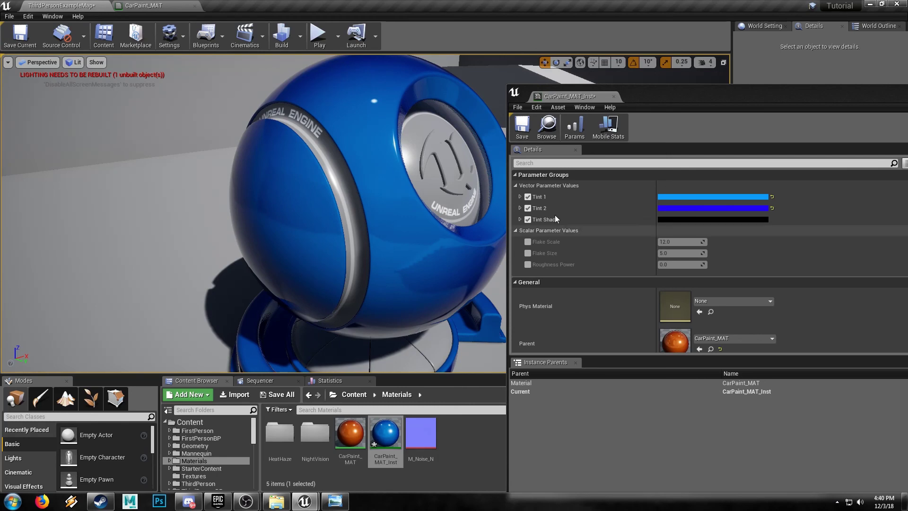
Move the CarPaint_MAT_Inst window clear of the preview mesh and enable the instance's Flake Scale and Flake Size overrides.
mouse_move(425, 213)
alt+mouse_down()
mouse_move(387, 204)
mouse_move(293, 208)
mouse_move(402, 222)
mouse_move(421, 213)
alt+mouse_up()
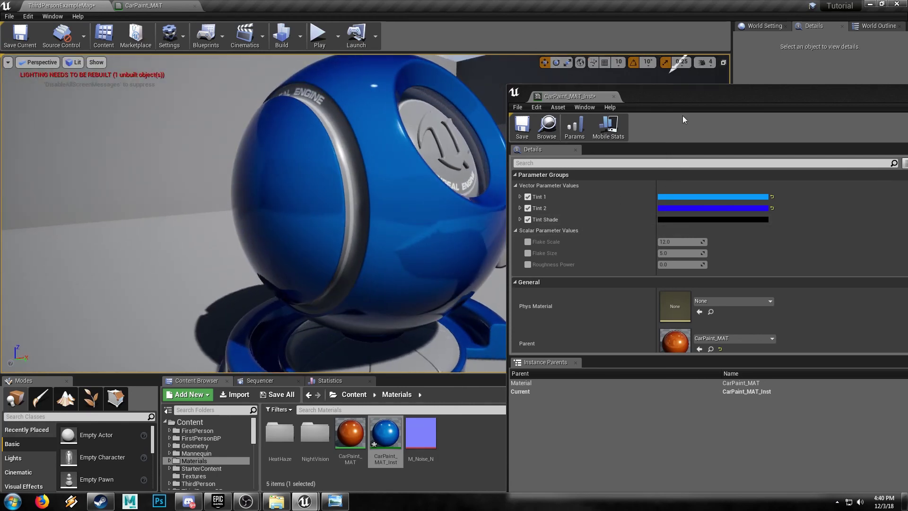
drag(667, 101, 743, 91)
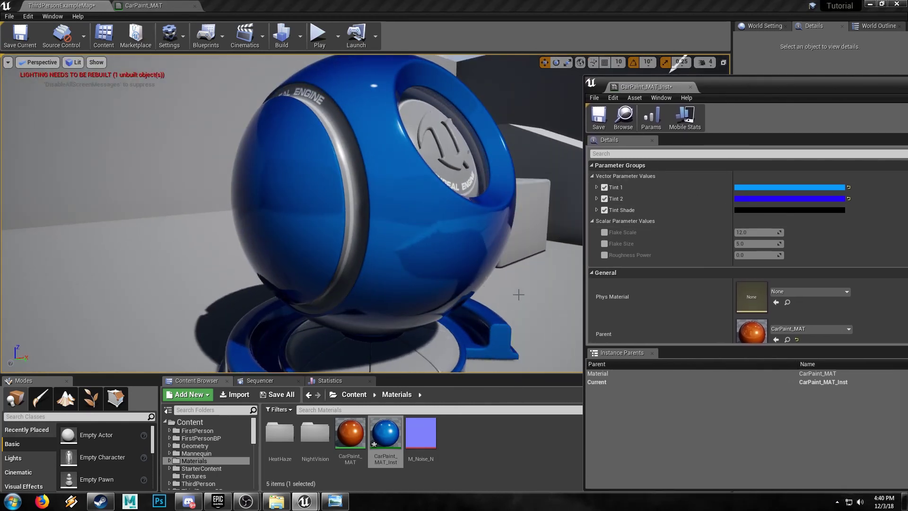
click(604, 233)
click(604, 244)
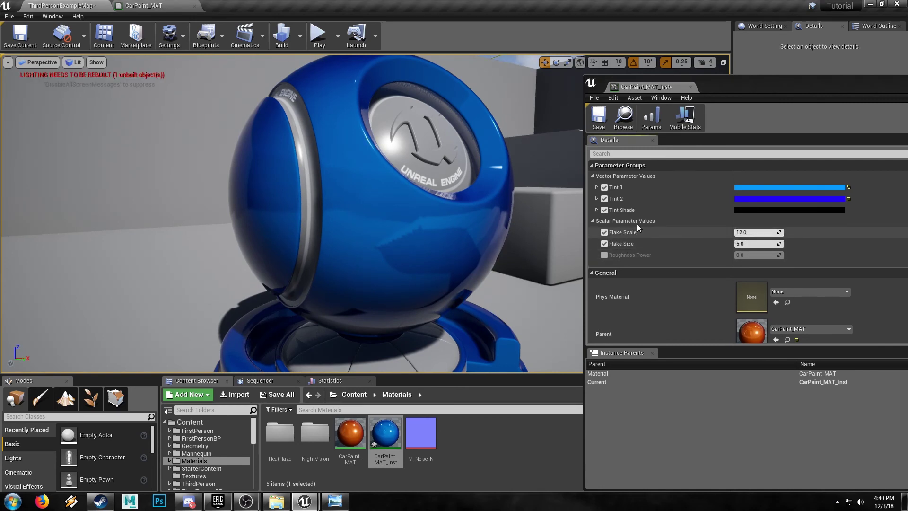
scroll(398, 229, up, 4)
scroll(398, 229, up, 4)
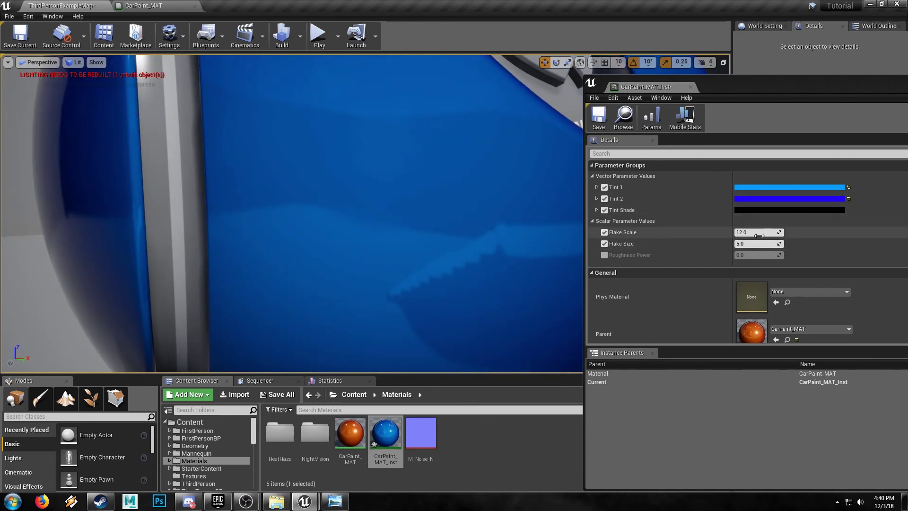
Set the instance's Flake Scale to 1 and Flake Size to 10, checking the flakes on the preview mesh.
click(759, 232)
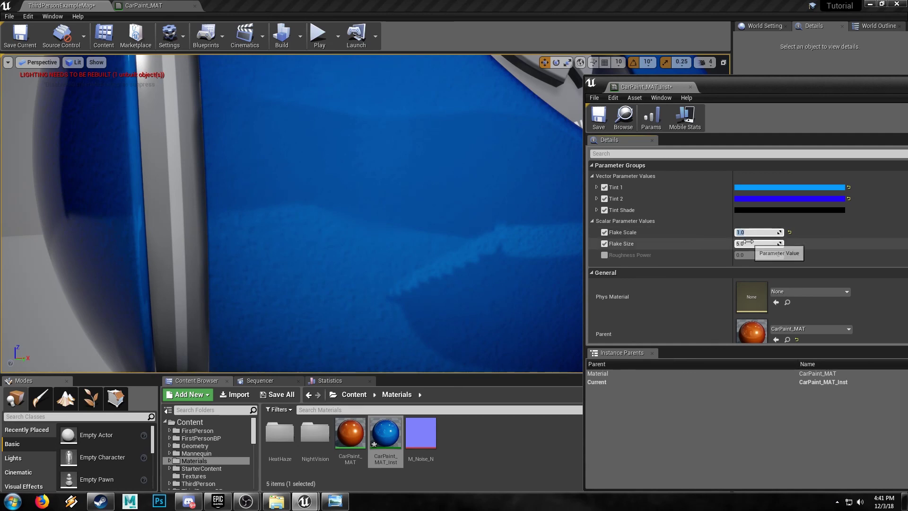
click(754, 243)
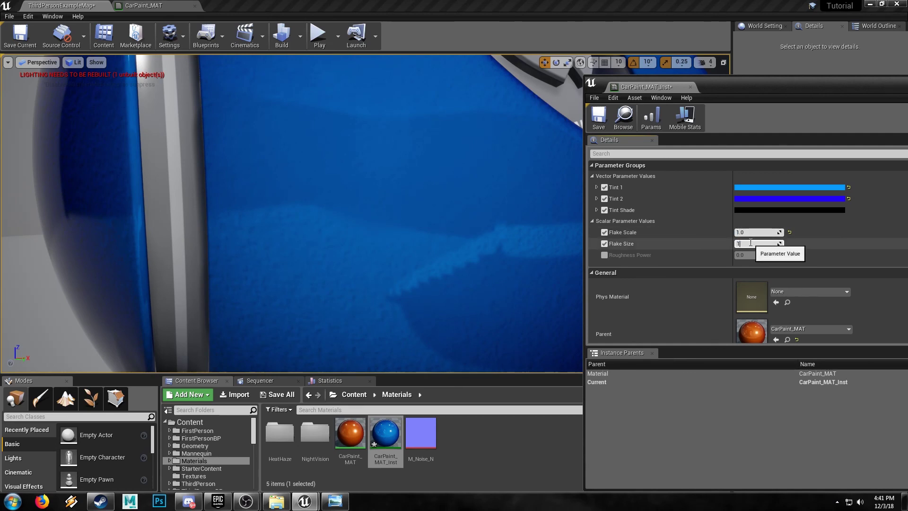
drag(511, 244, 477, 312)
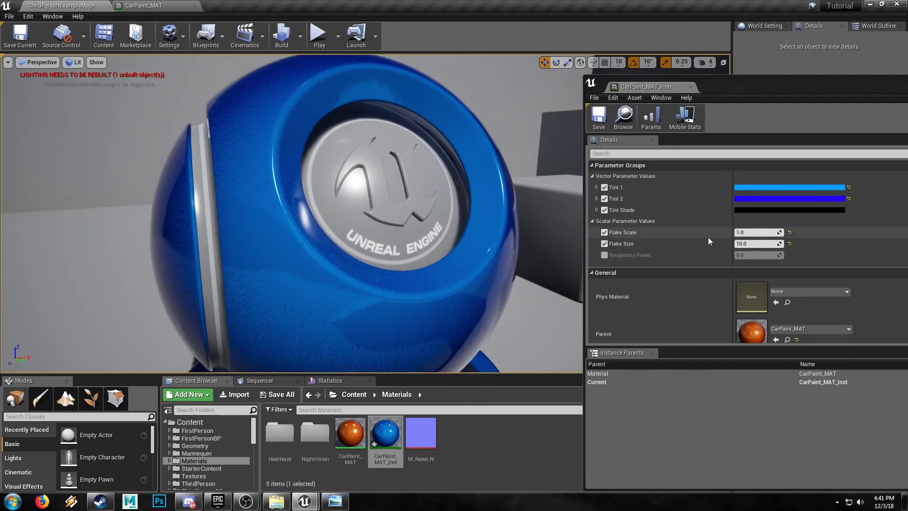
Reset the instance's Flake Size, Flake Scale, Tint 2 and Tint 1 to their default values.
click(790, 243)
click(789, 233)
alt+drag(456, 232, 490, 232)
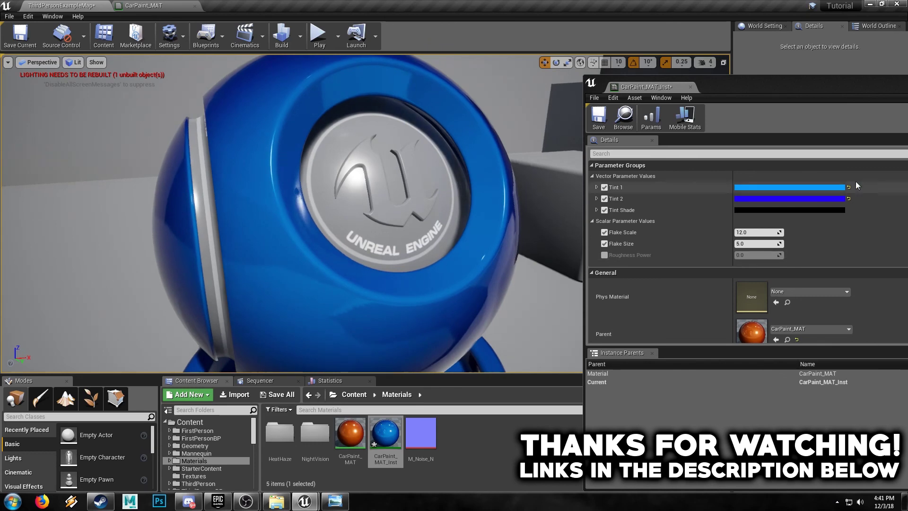
click(848, 199)
click(848, 187)
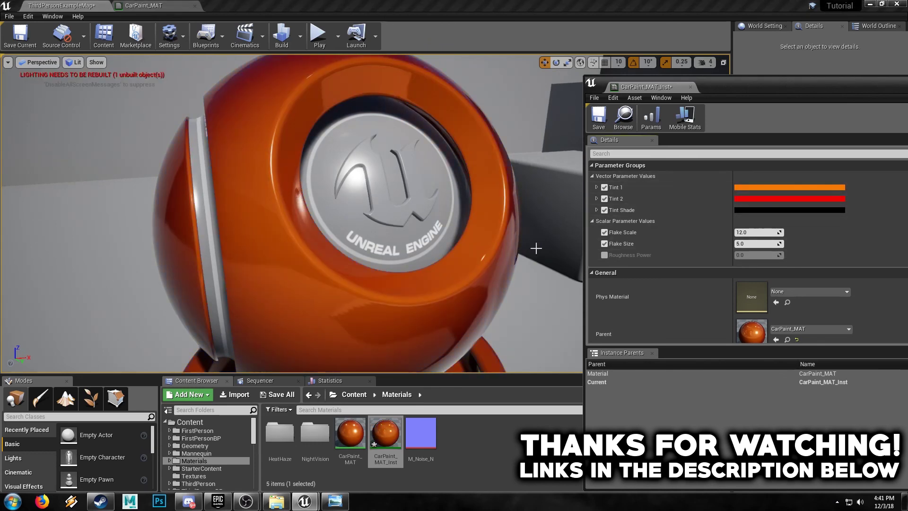